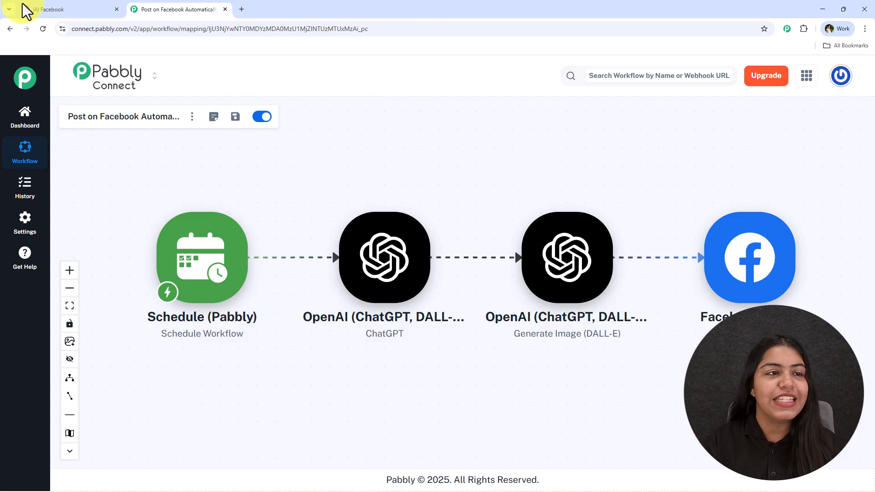
Step: Examine the latest post on the NaturalGlow Skincare Facebook page and the existing Pabbly Connect workflow for Facebook posting
click(72, 10)
scroll(496, 273, up, 1)
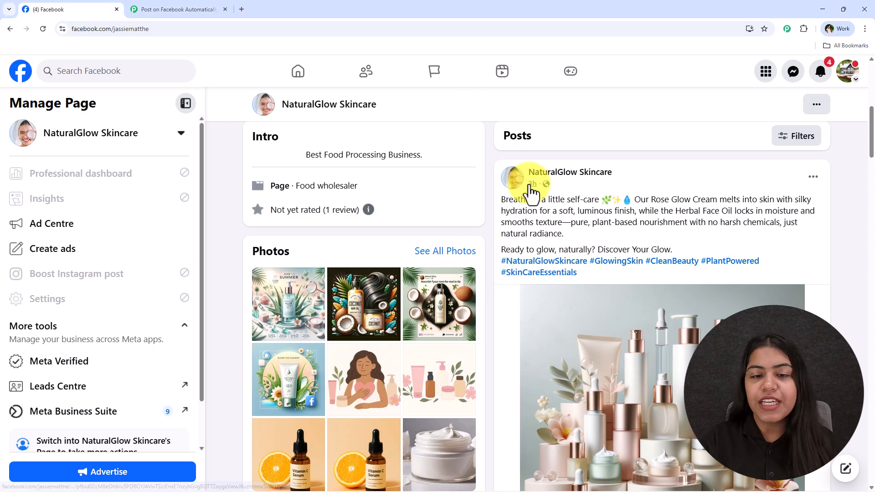
click(154, 8)
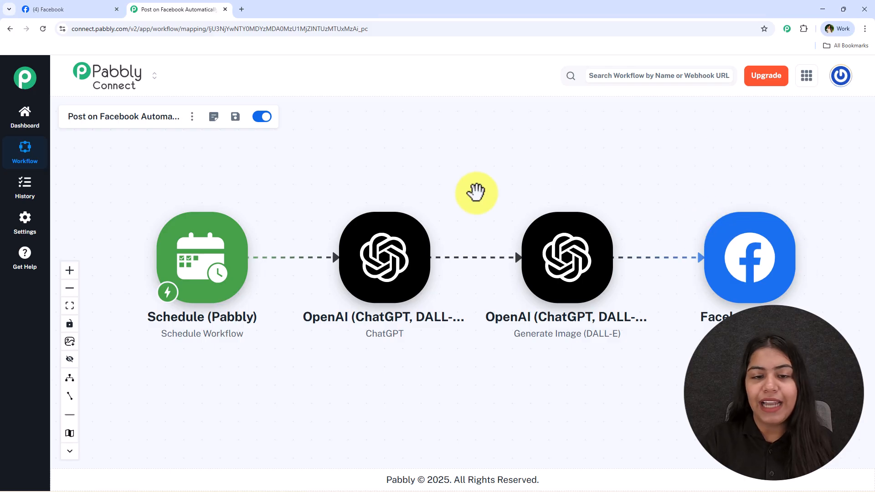
scroll(473, 193, up, 3)
scroll(474, 192, down, 1)
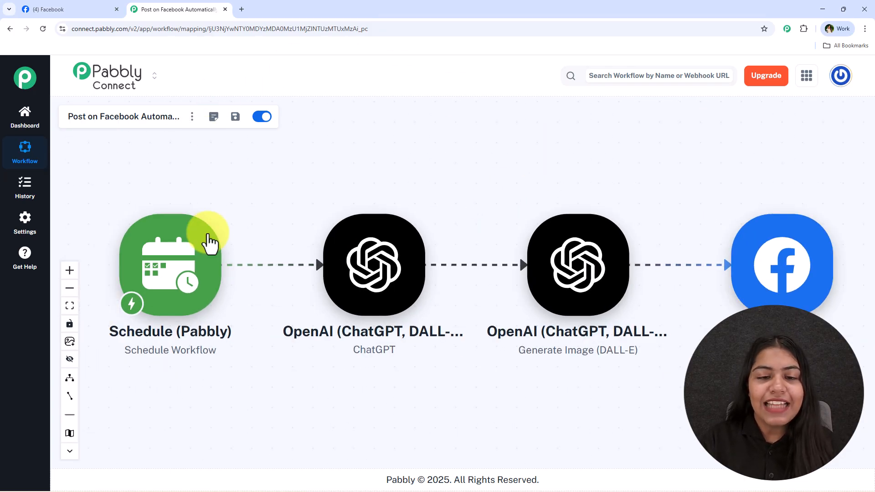
scroll(299, 185, down, 1)
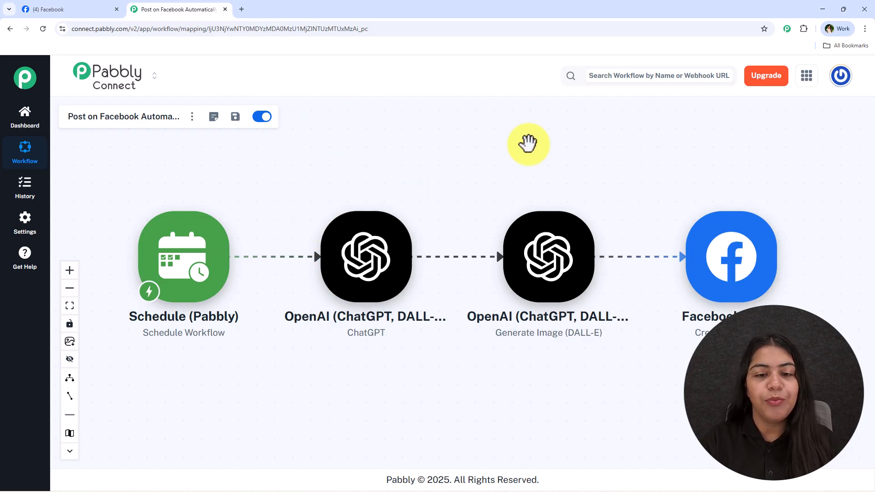
click(46, 9)
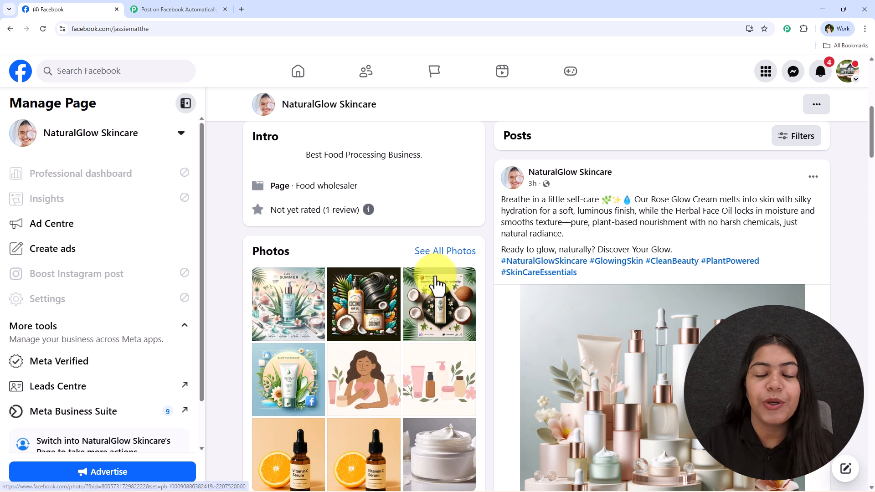
click(192, 8)
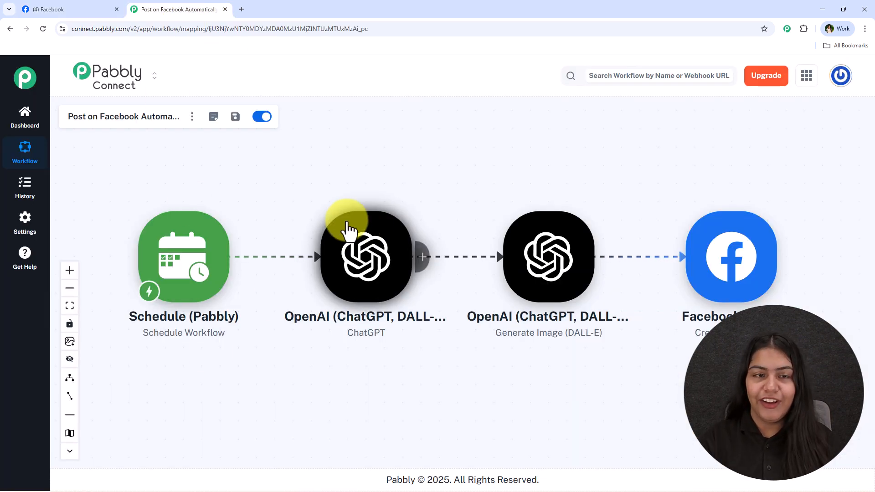
Step: Open pabbly.com/connect in a new browser tab, dismiss the lifetime offer popup and sign in
click(242, 10)
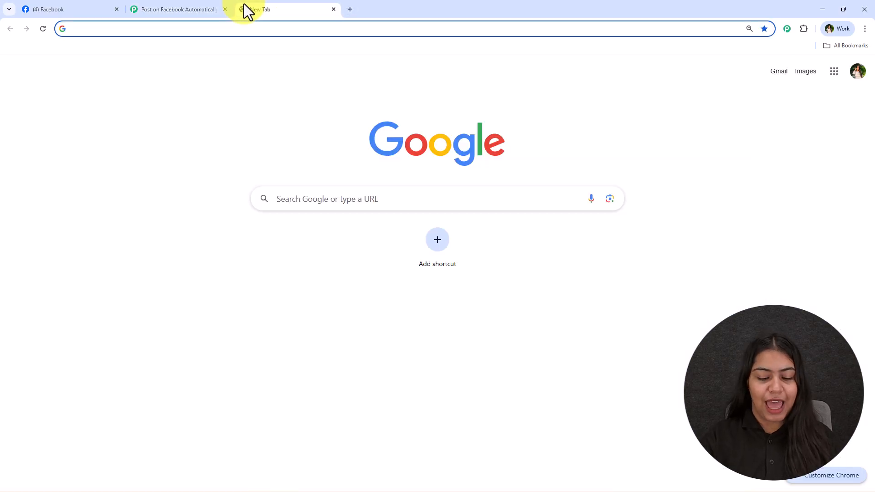
text(pabbly.com/)
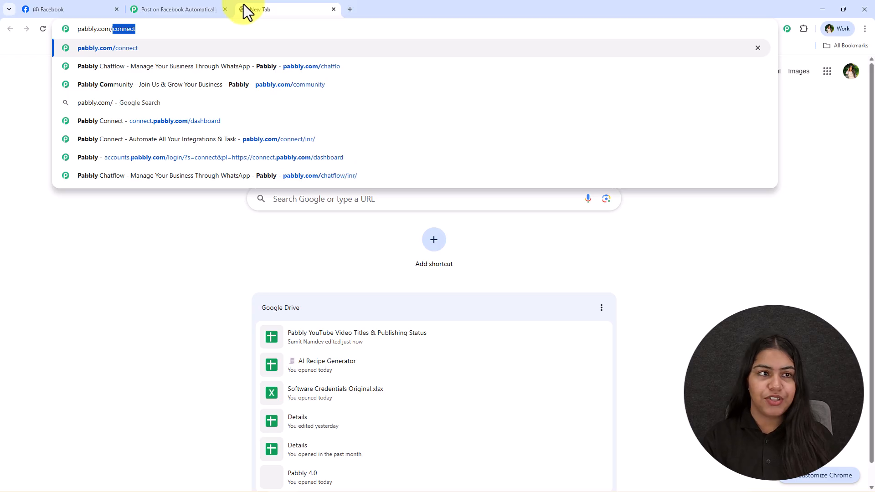
key(Return)
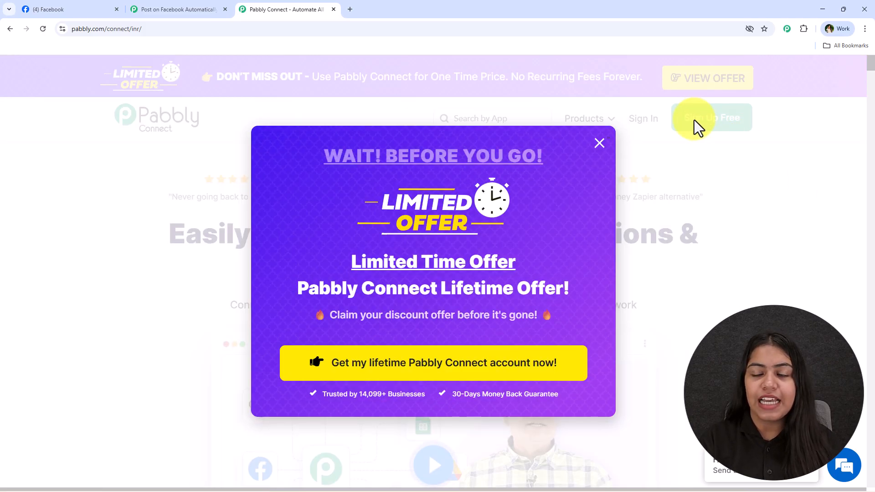
click(598, 144)
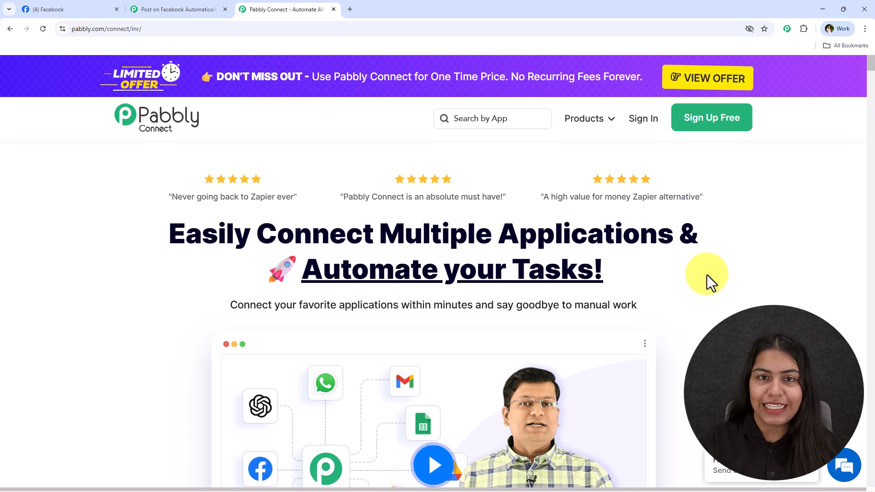
click(650, 120)
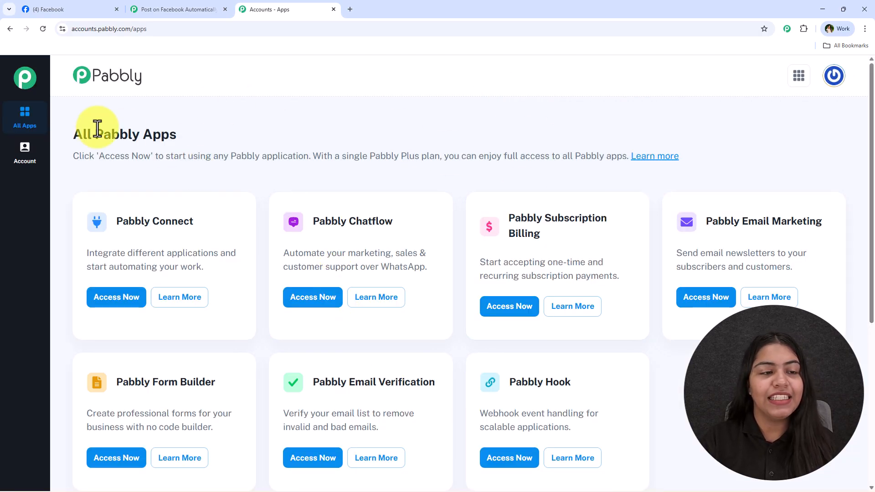
Step: Access Pabbly Connect from the list of all Pabbly apps to reach its dashboard
drag(73, 130, 218, 141)
click(234, 187)
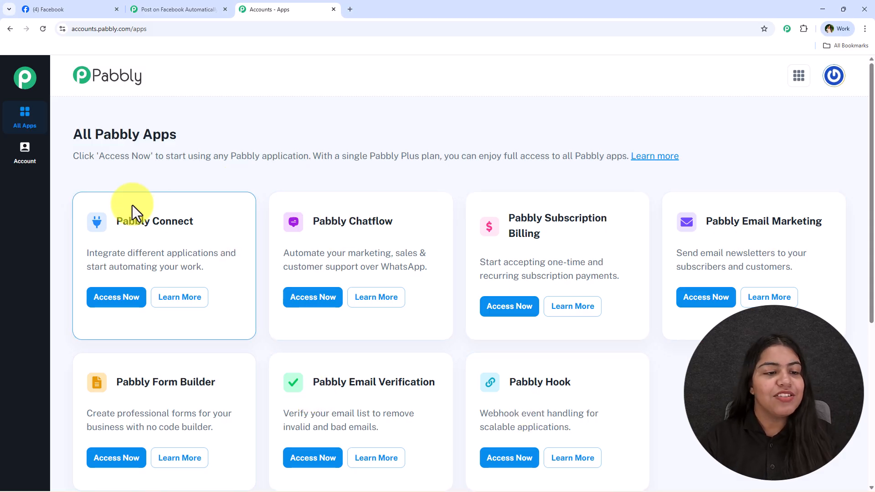
drag(108, 221, 225, 254)
click(130, 291)
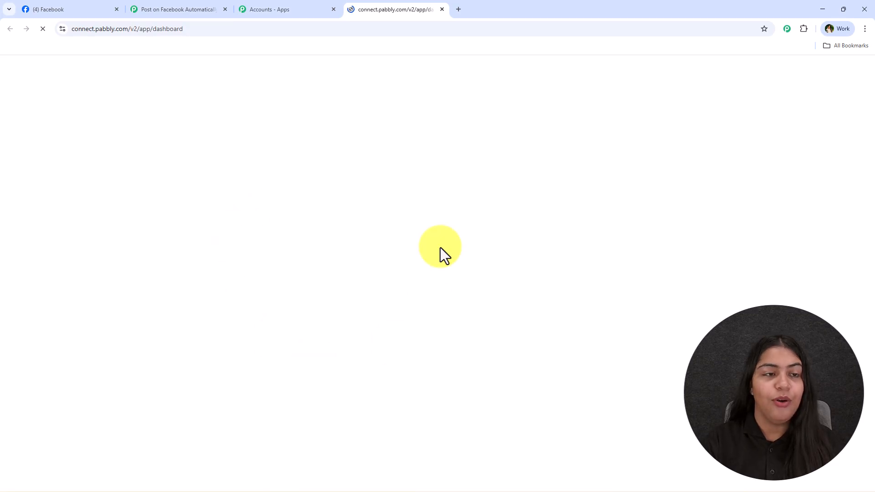
double_click(136, 169)
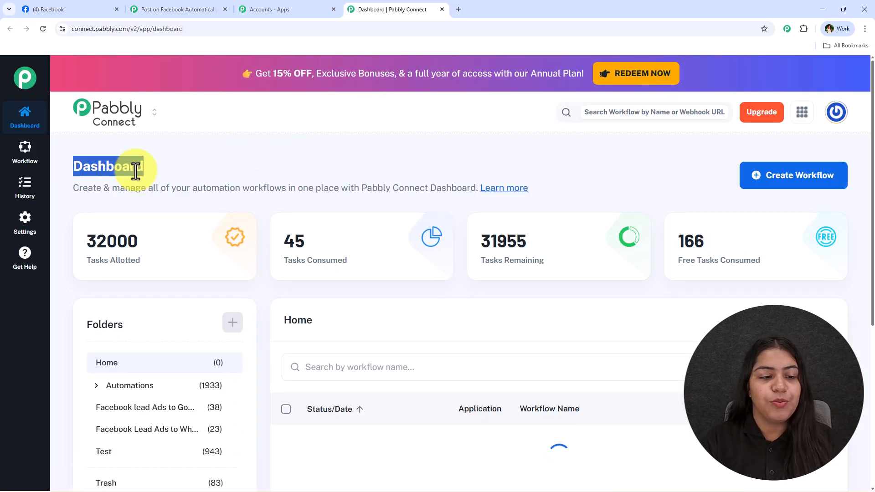
click(279, 173)
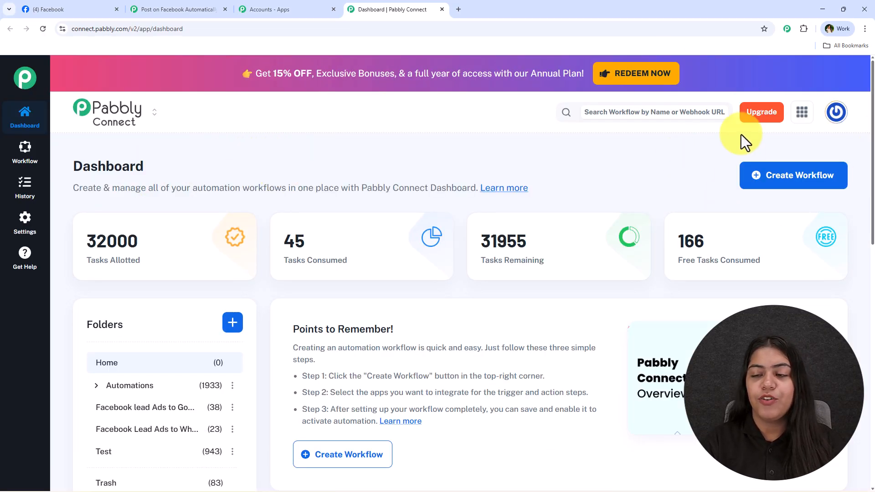
Step: Start creating a new workflow with the New (Beta) workflow builder
click(774, 180)
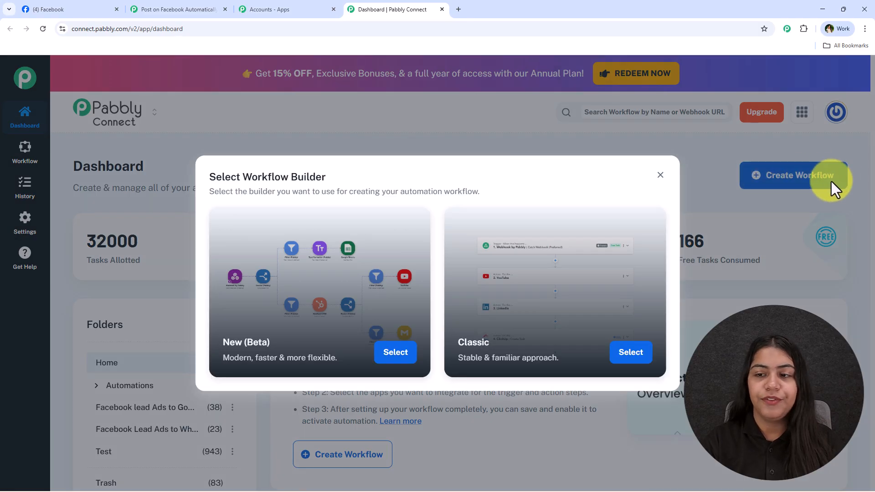
drag(207, 177, 419, 184)
click(419, 184)
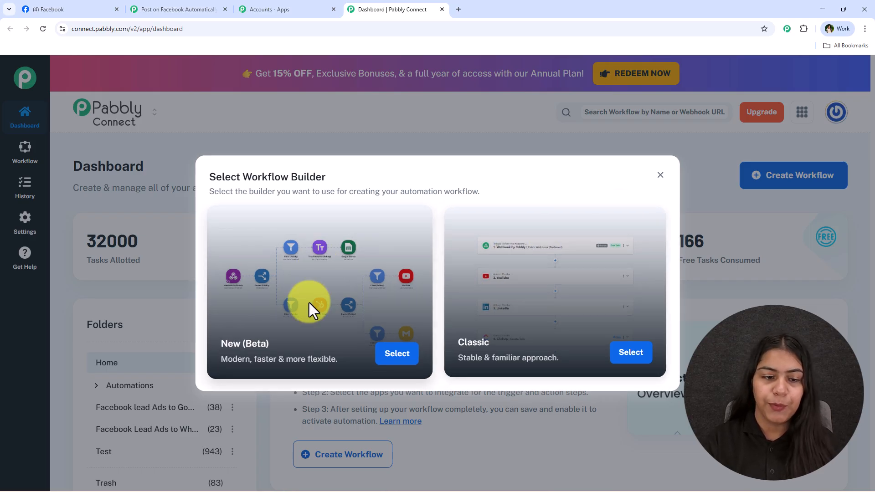
click(316, 278)
Step: Name the workflow "Post on Facebook Automatically", place it in the Automations folder and create it
drag(399, 249, 283, 243)
text(Post on Facebook Automatically)
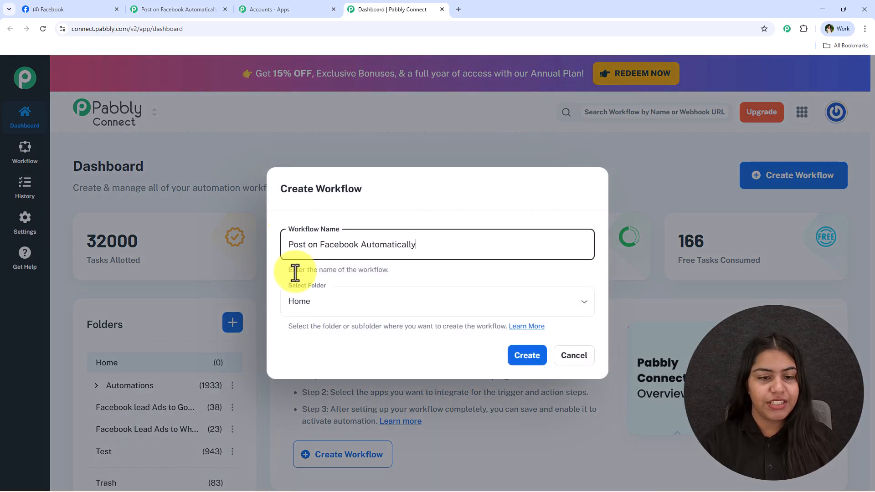
click(335, 299)
click(350, 146)
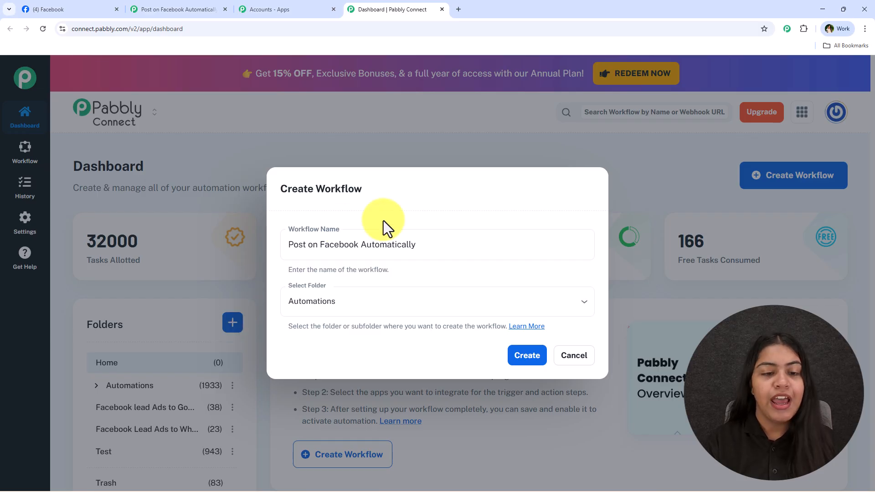
click(523, 360)
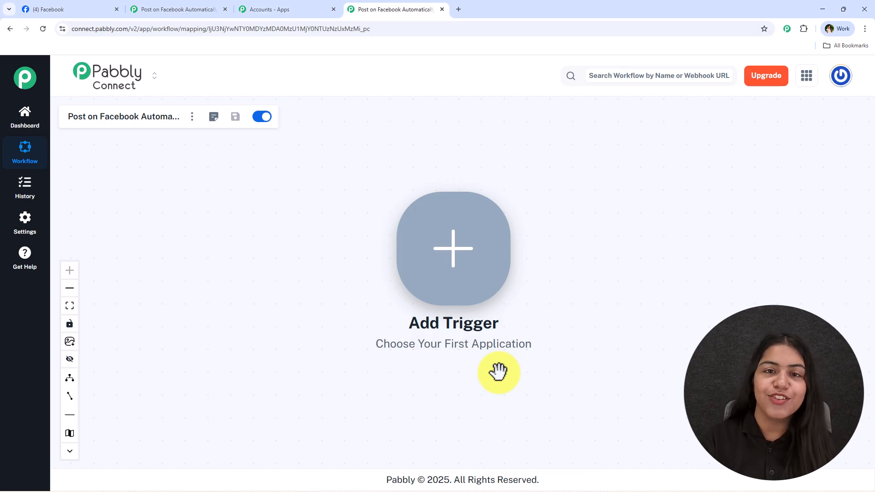
Step: Add Schedule (Pabbly) as the workflow's trigger with the Schedule Workflow event and connect it
click(445, 258)
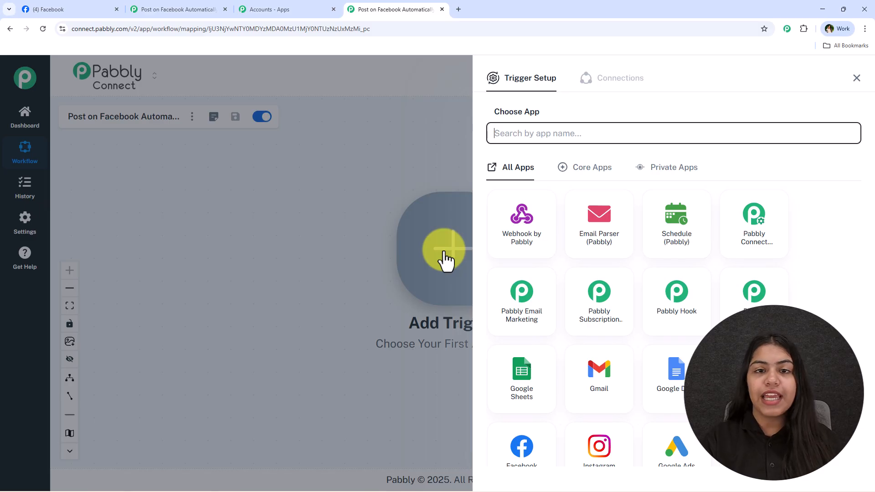
click(68, 7)
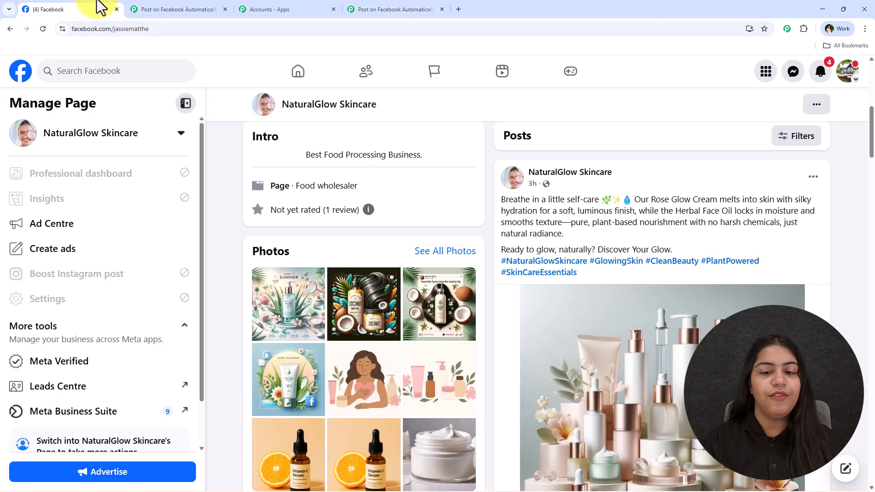
scroll(552, 335, up, 5)
scroll(508, 328, up, 3)
scroll(508, 328, down, 4)
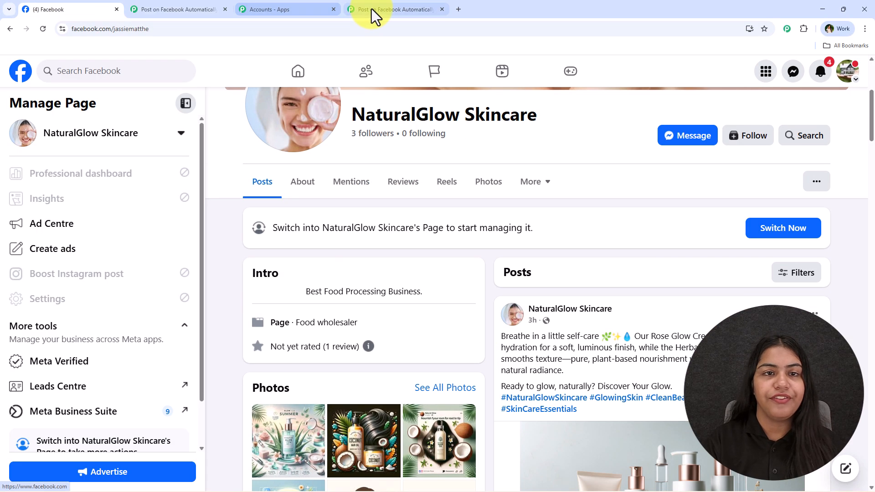
click(361, 10)
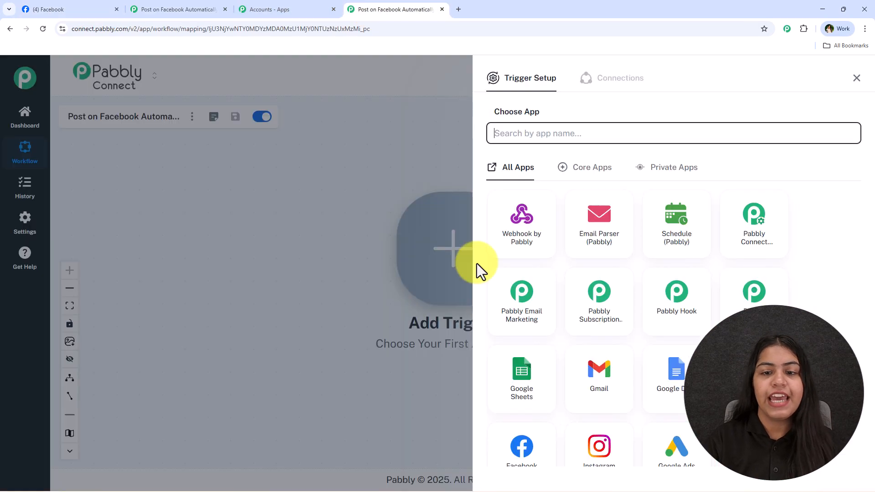
click(679, 237)
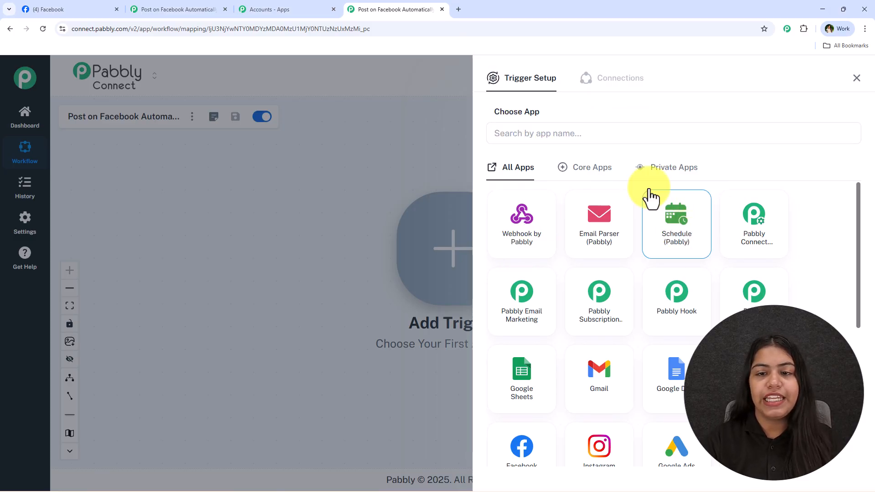
click(513, 188)
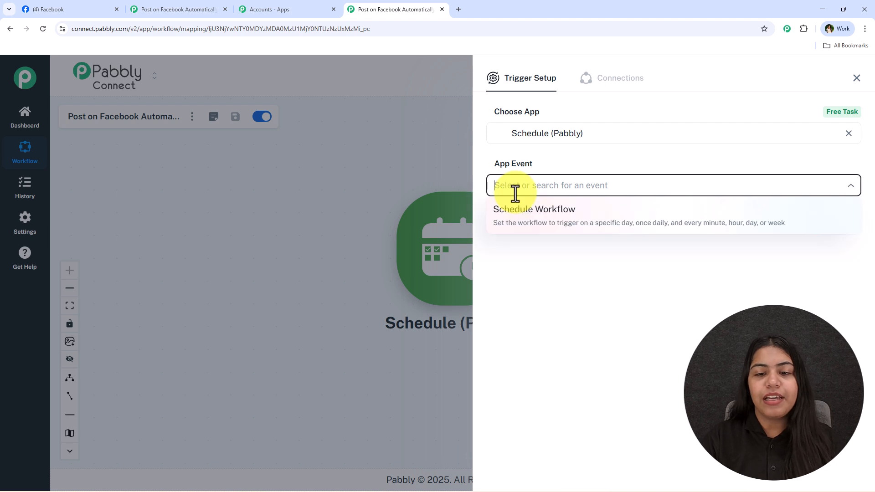
click(573, 216)
click(512, 222)
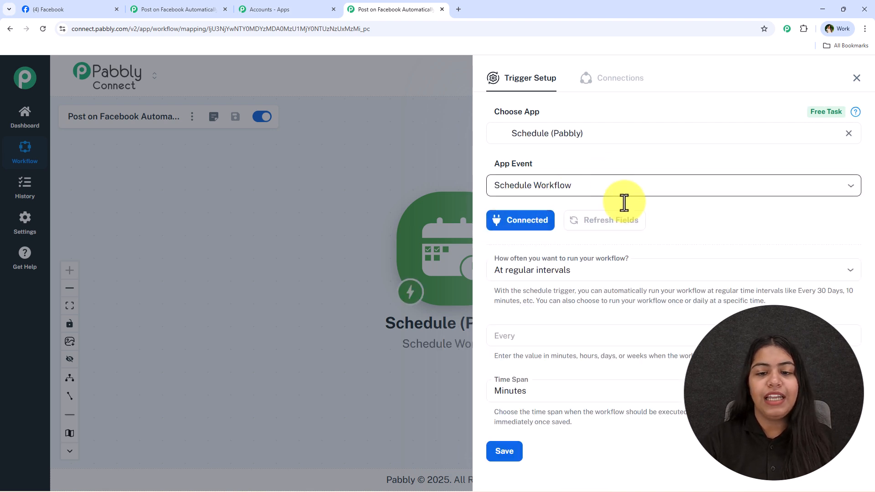
Step: Set the schedule trigger to run the workflow every day
scroll(623, 214, down, 1)
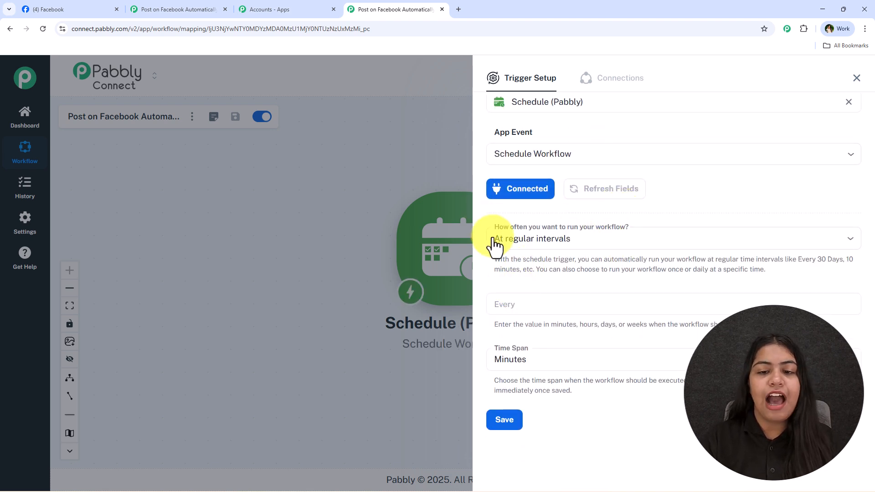
click(602, 241)
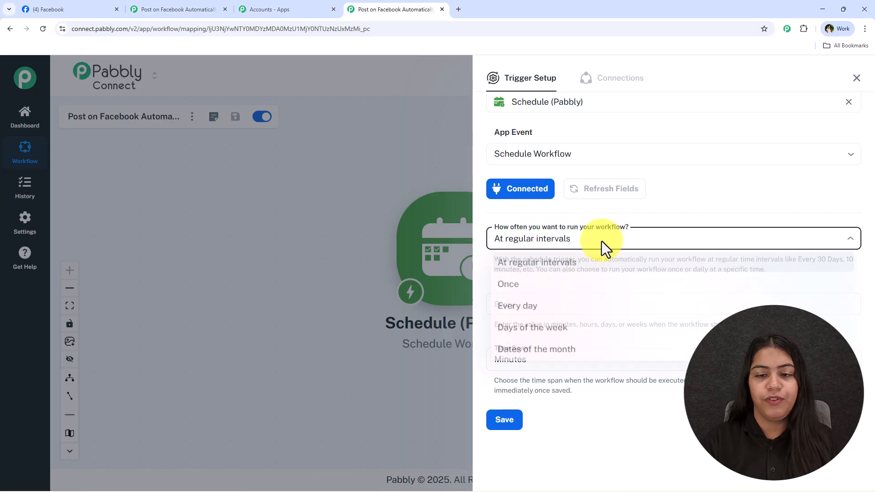
click(525, 311)
click(565, 332)
click(852, 308)
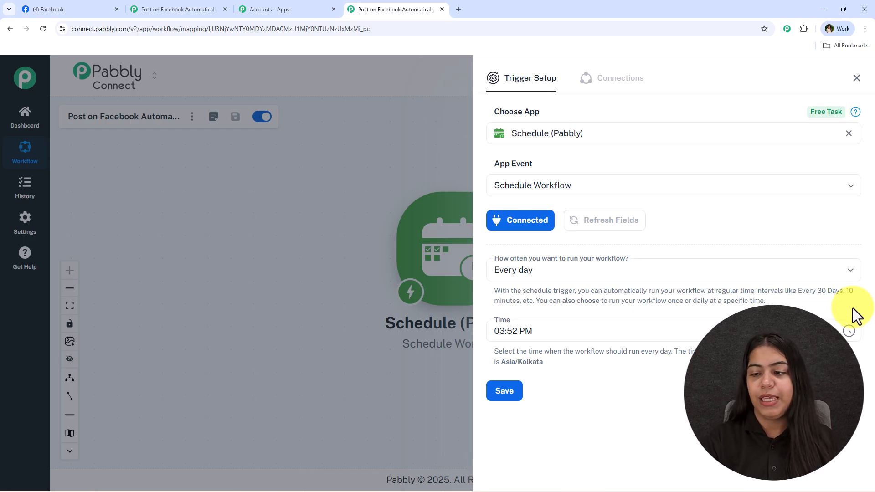
Step: Set the daily run time to 12:00 PM, save the schedule trigger and close its setup
click(850, 339)
scroll(504, 230, up, 2)
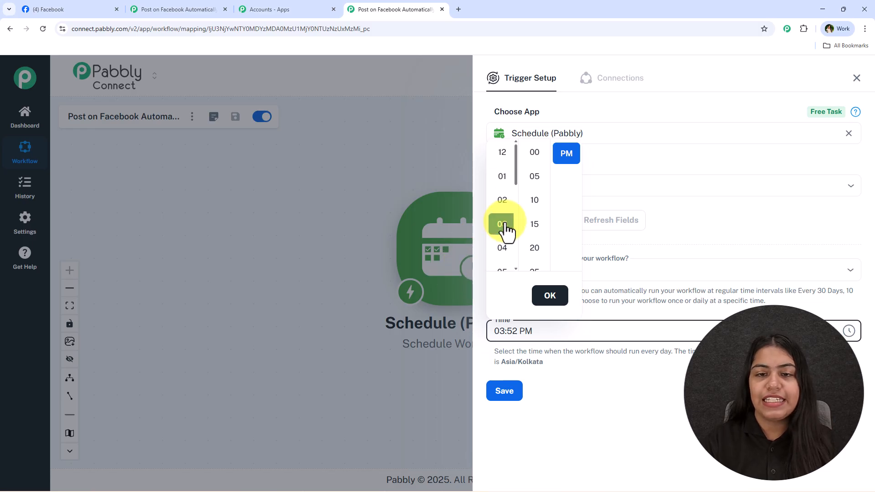
click(503, 153)
click(534, 152)
click(550, 295)
click(510, 394)
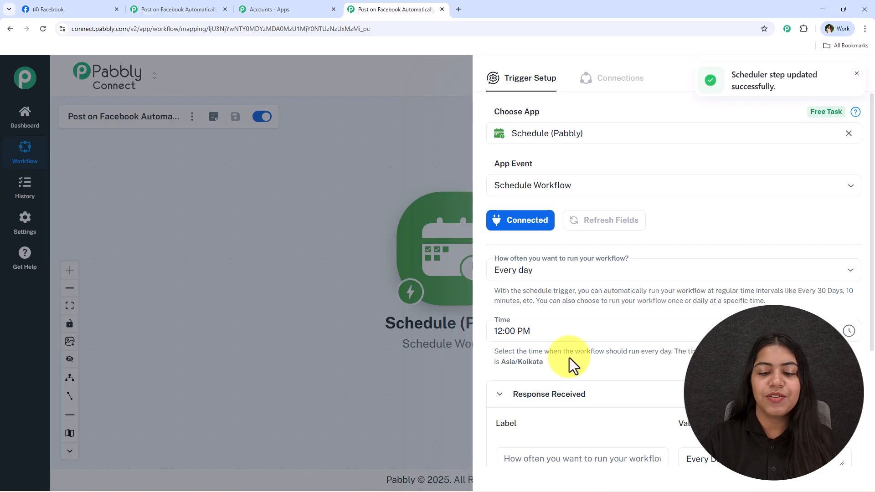
scroll(570, 357, down, 3)
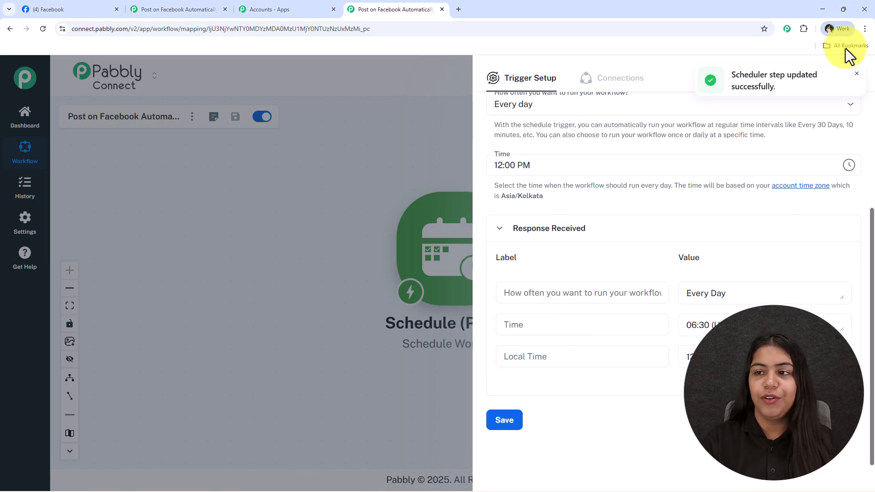
click(857, 73)
click(857, 84)
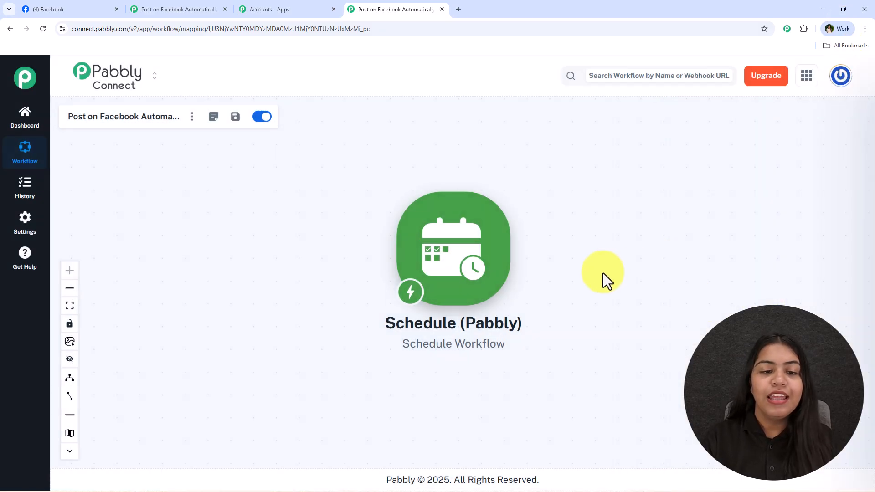
Step: Add an action step after the Schedule trigger and search the available apps for Openai
drag(529, 242, 262, 245)
click(54, 9)
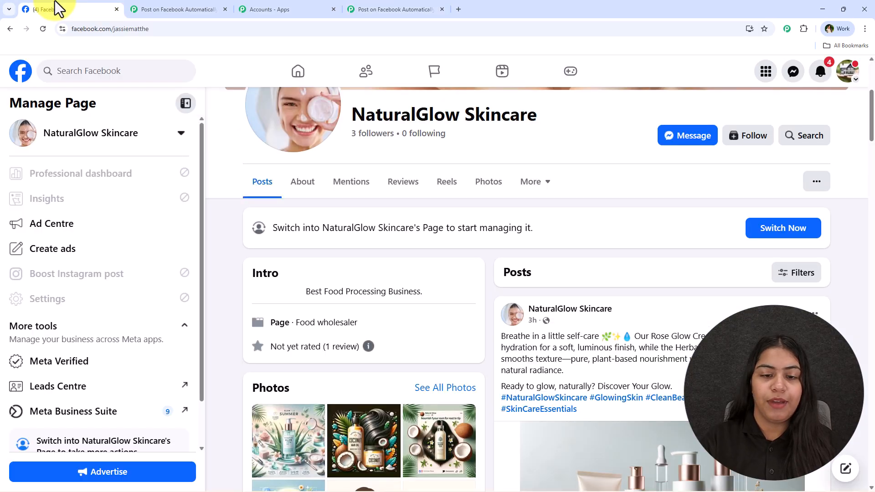
scroll(545, 275, down, 4)
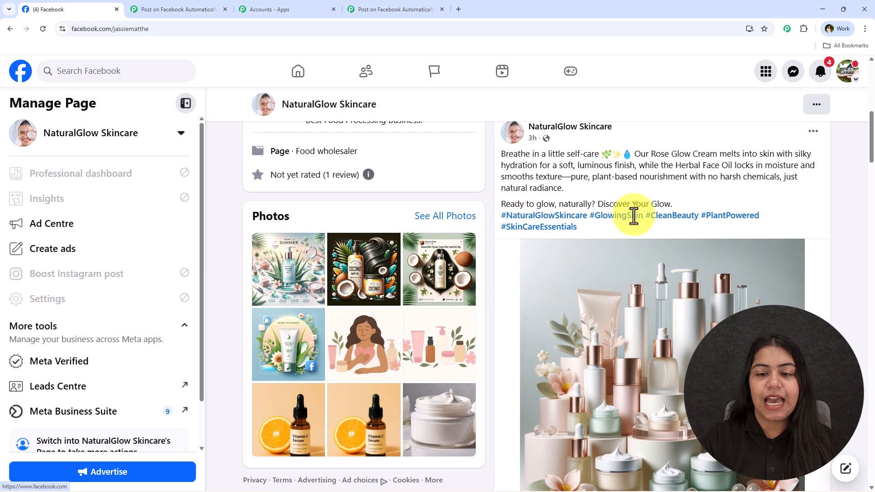
click(350, 9)
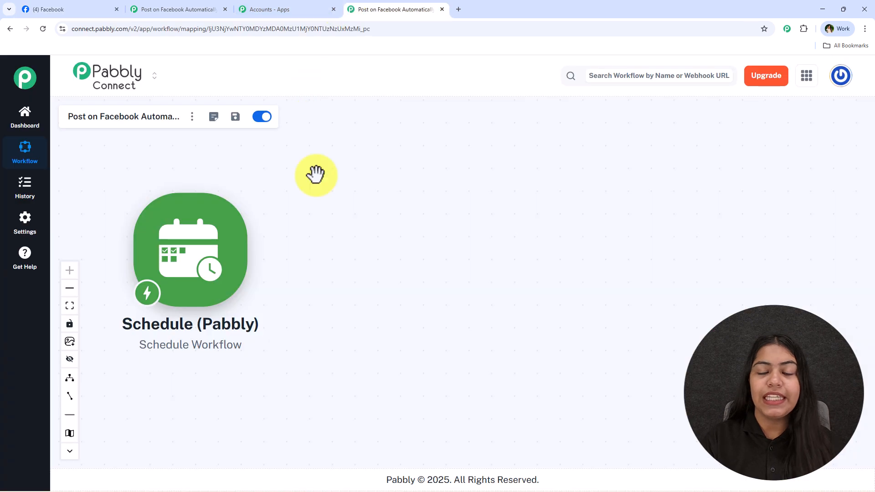
mouse_move(232, 245)
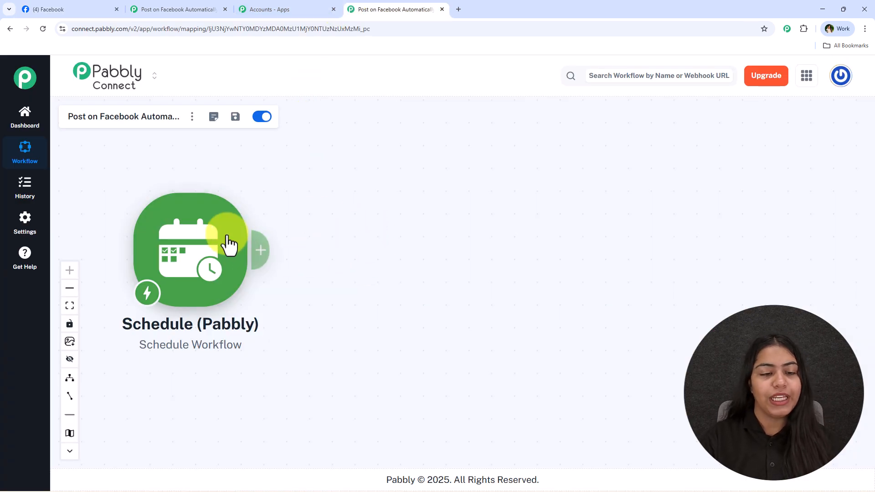
click(256, 256)
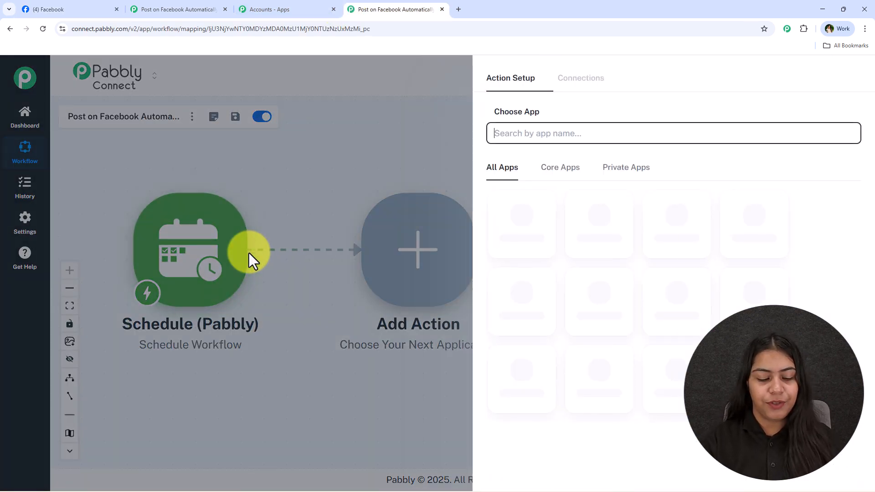
text(Openai)
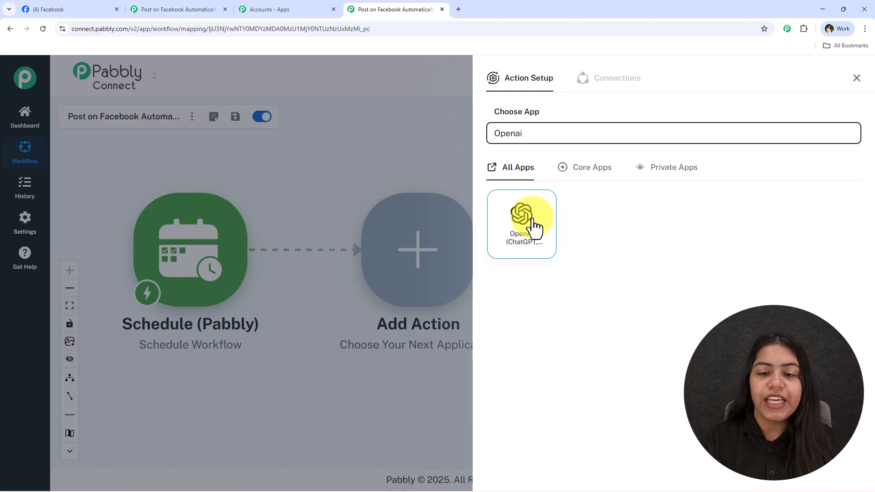
click(82, 9)
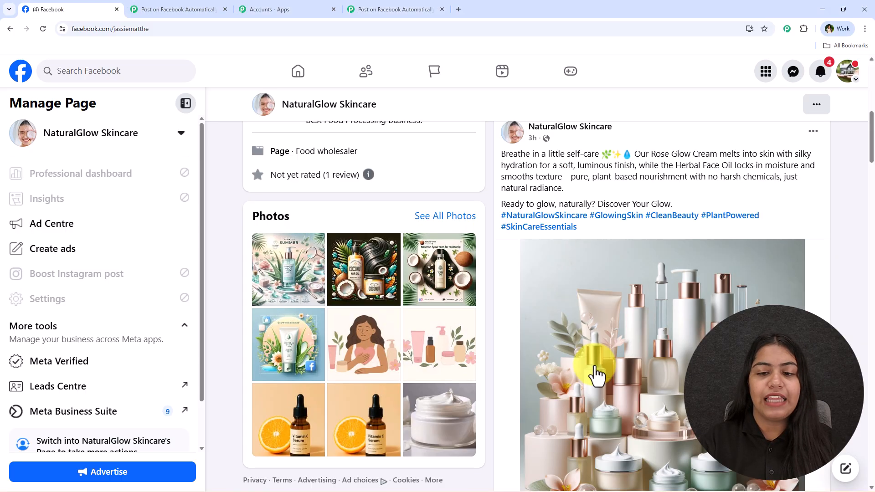
click(396, 9)
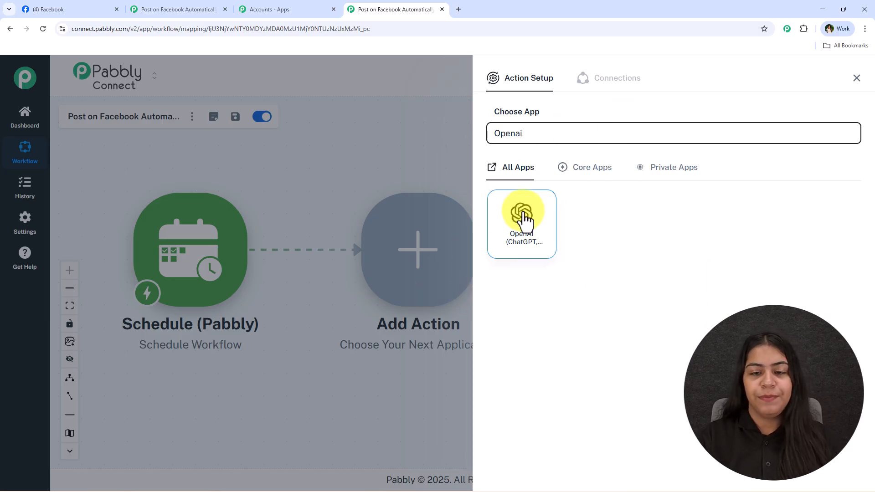
Step: Choose OpenAI (ChatGPT, DALL-E, Whisper) as the action app with ChatGPT as its event
click(540, 253)
click(506, 185)
scroll(627, 280, down, 3)
text(chatgpt)
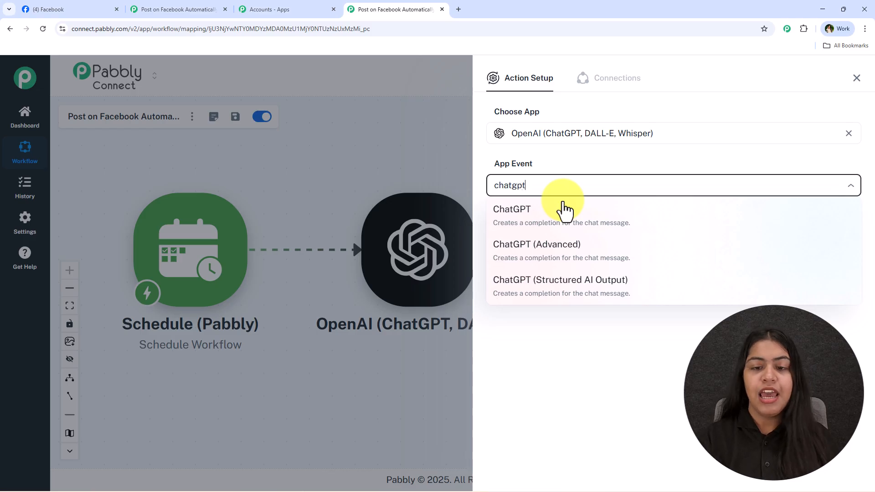
click(562, 214)
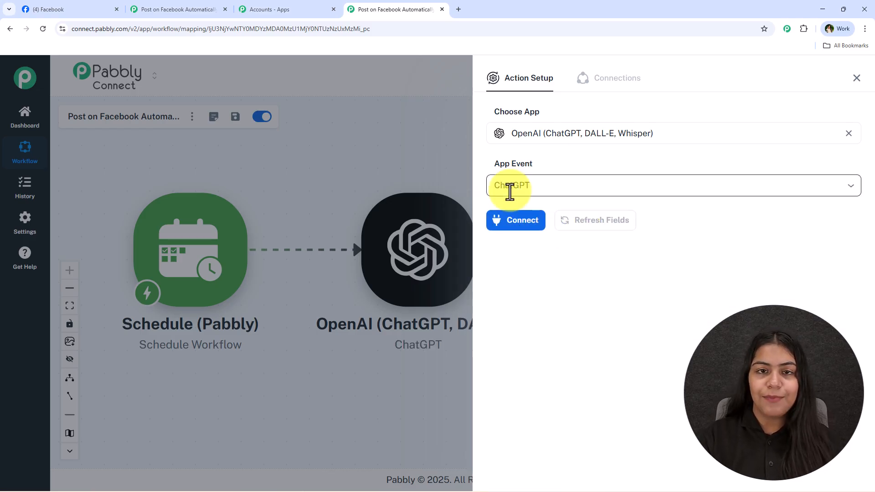
Step: Start connecting the OpenAI action and choose to add a new connection instead of an existing one
click(500, 223)
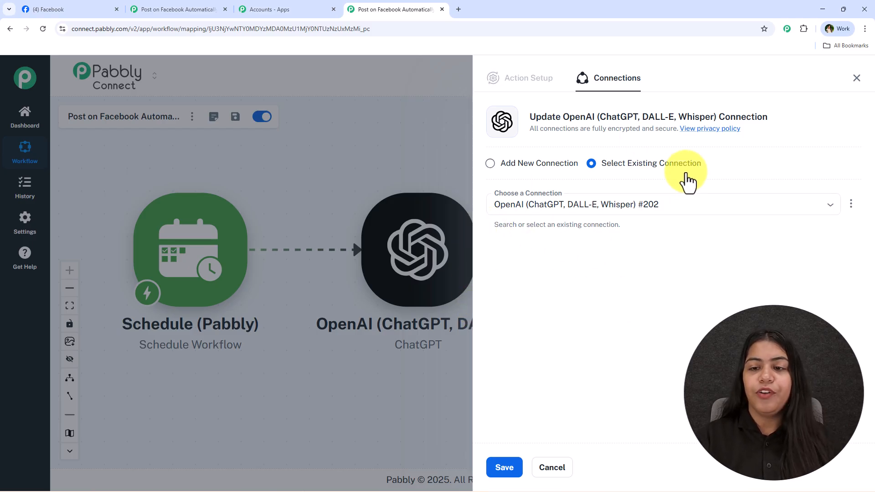
drag(709, 170, 606, 168)
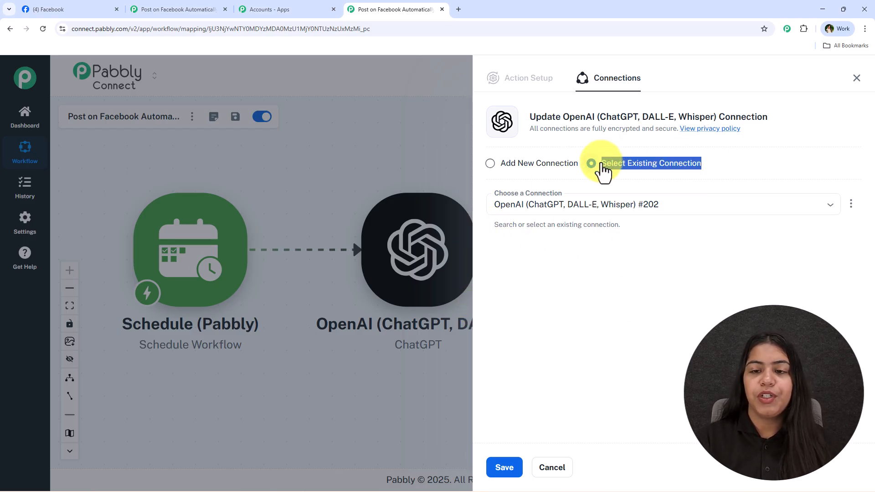
triple_click(606, 173)
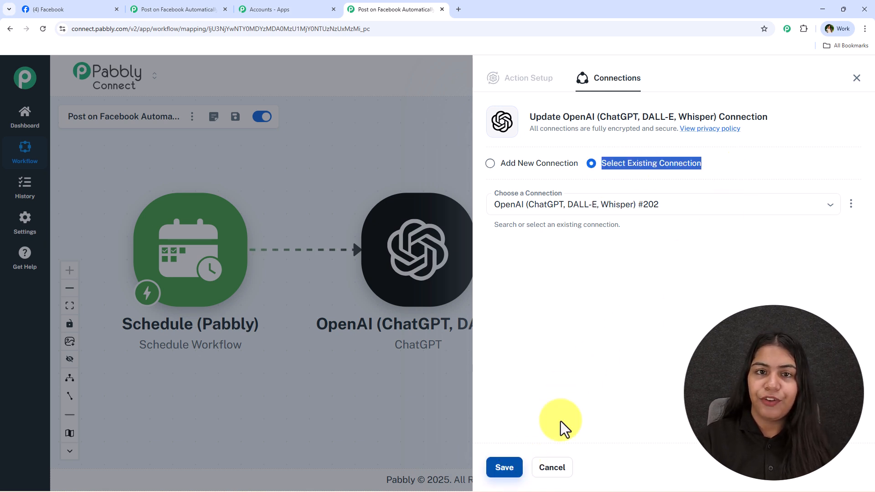
click(607, 314)
click(497, 164)
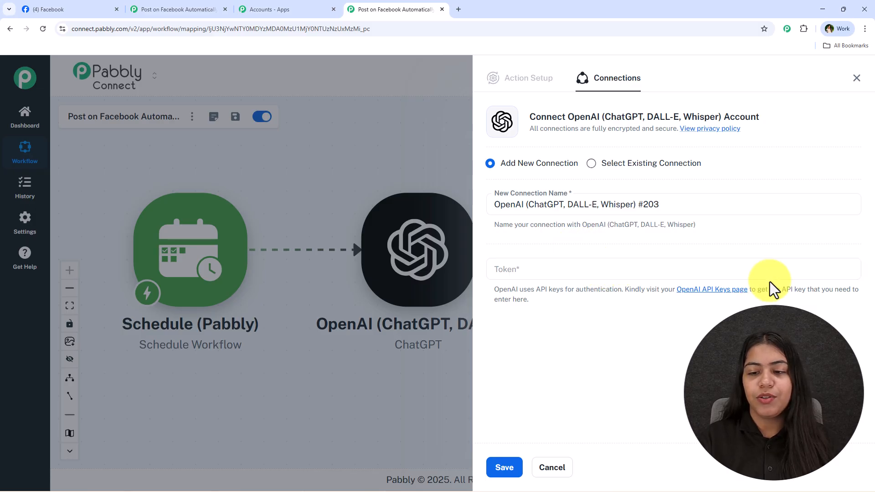
Step: Open the OpenAI API Keys page from the connection form and log in to the OpenAI Platform
click(716, 290)
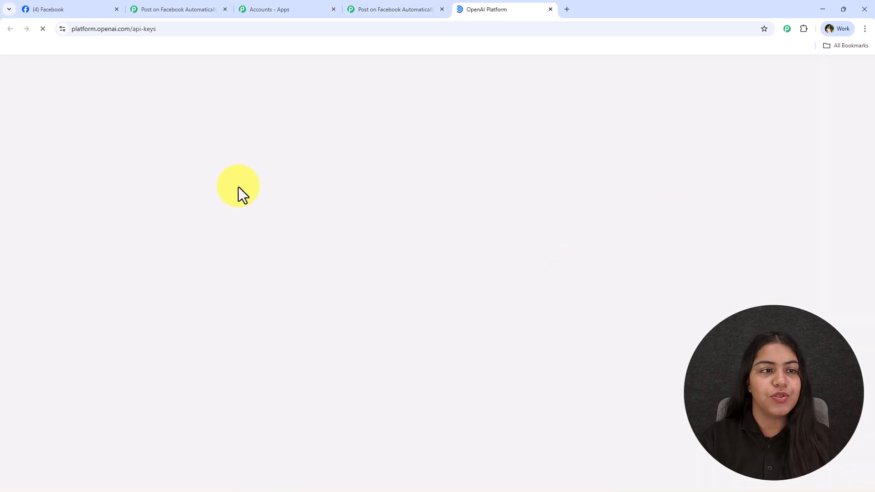
drag(187, 30, 132, 26)
click(221, 184)
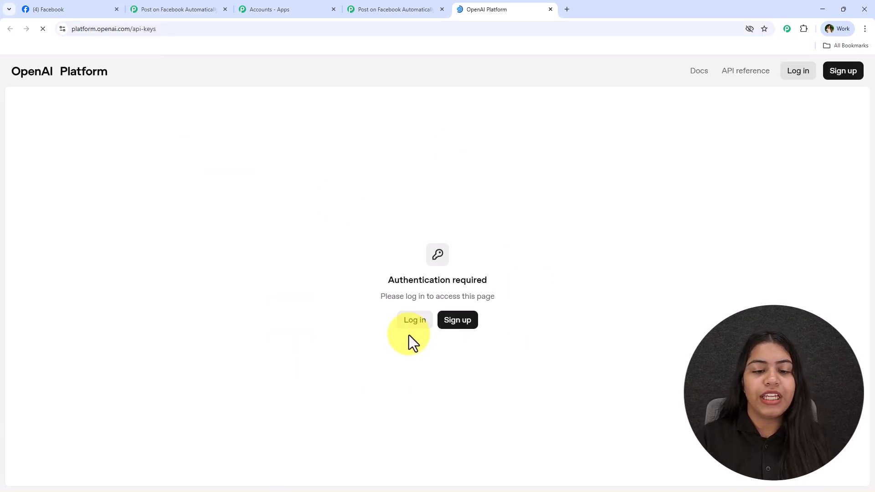
click(415, 323)
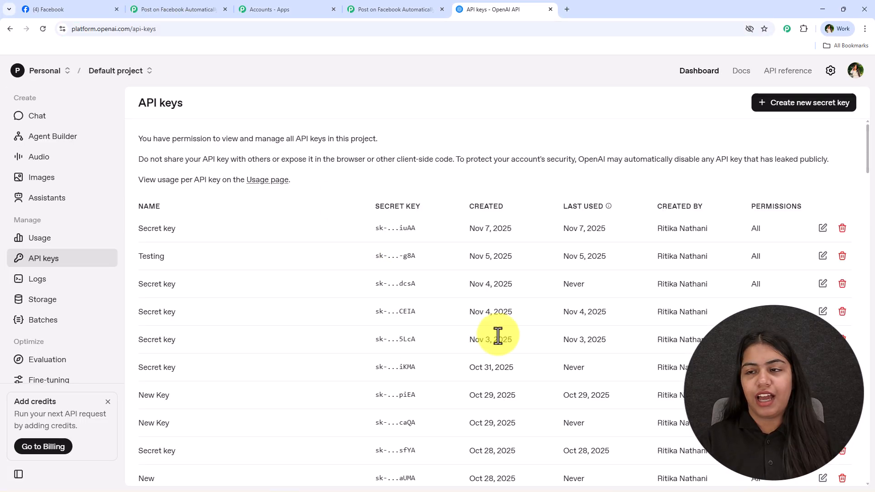
Step: Create a new secret key in OpenAI's Default project and copy it
click(809, 114)
drag(403, 252, 306, 248)
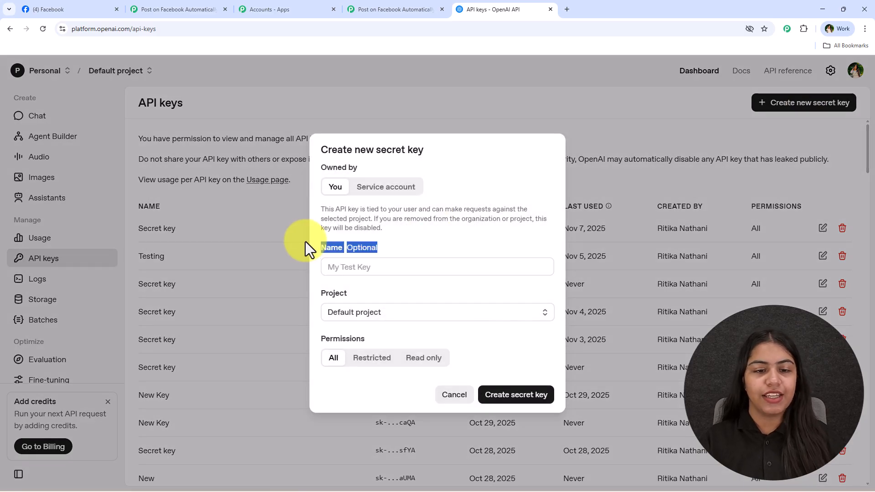
click(364, 262)
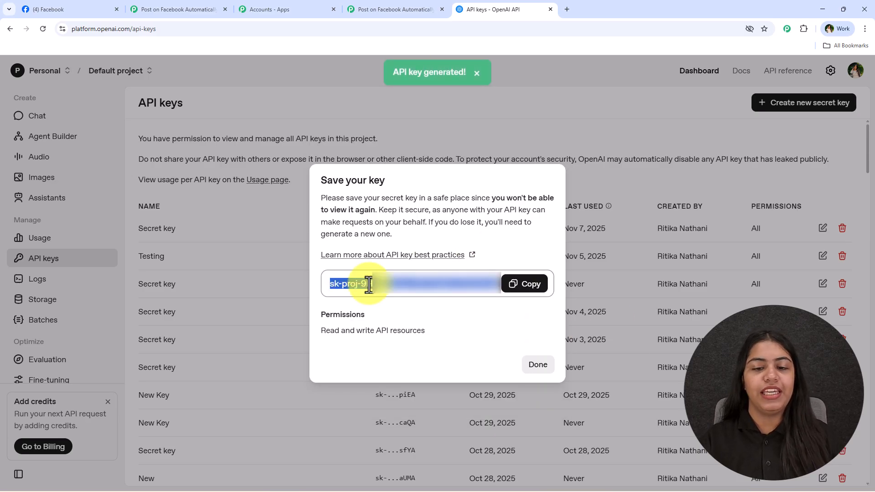
Step: Return to the Pabbly workflow, paste the API key into the connection's Token field and save the connection
click(392, 9)
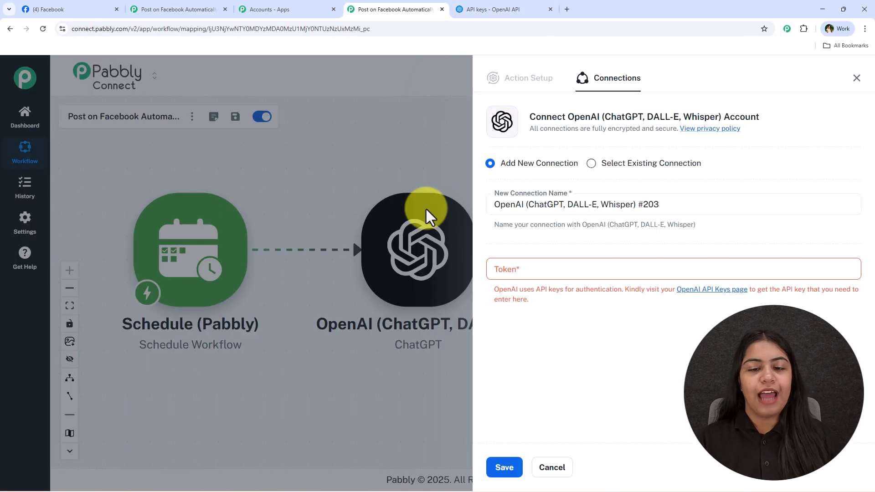
click(555, 275)
key(ctrl+v)
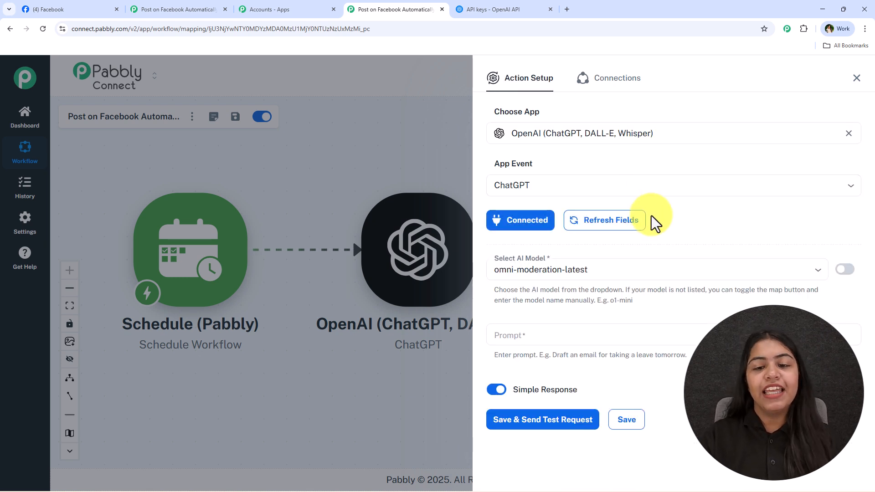
Step: Set the ChatGPT action's AI model to gpt-5
click(524, 274)
text(5)
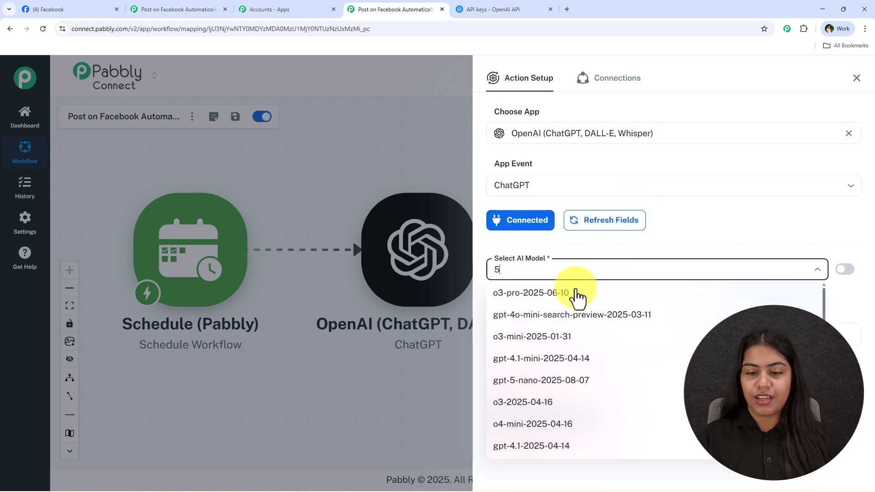
scroll(559, 311, down, 5)
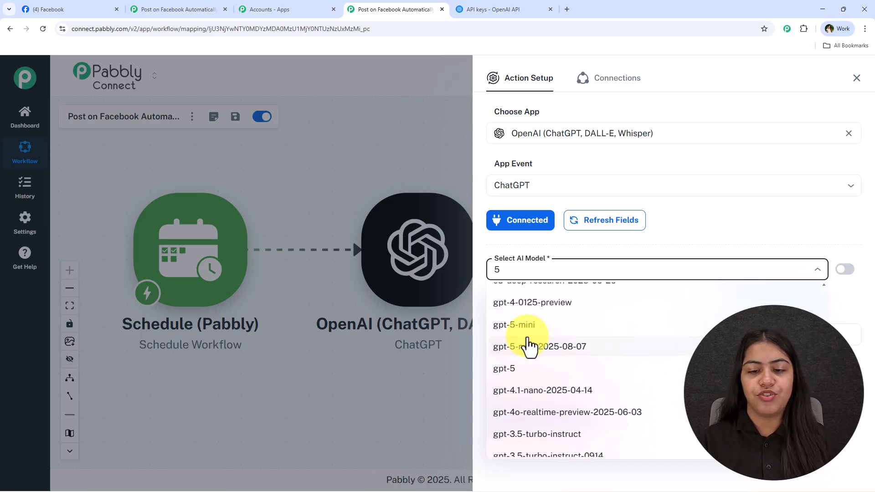
click(530, 377)
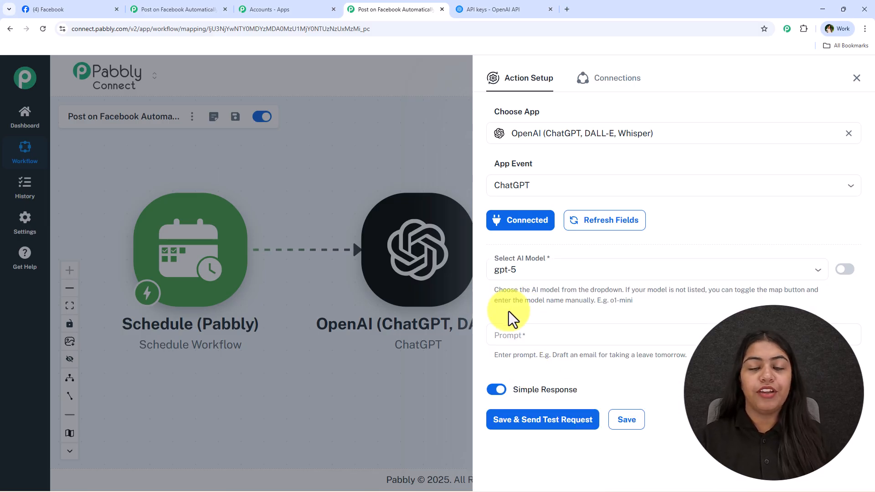
click(492, 9)
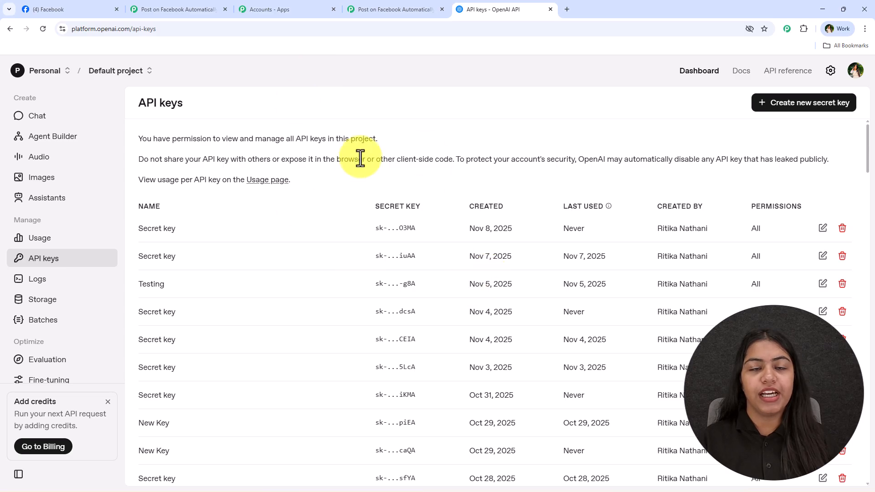
click(373, 1)
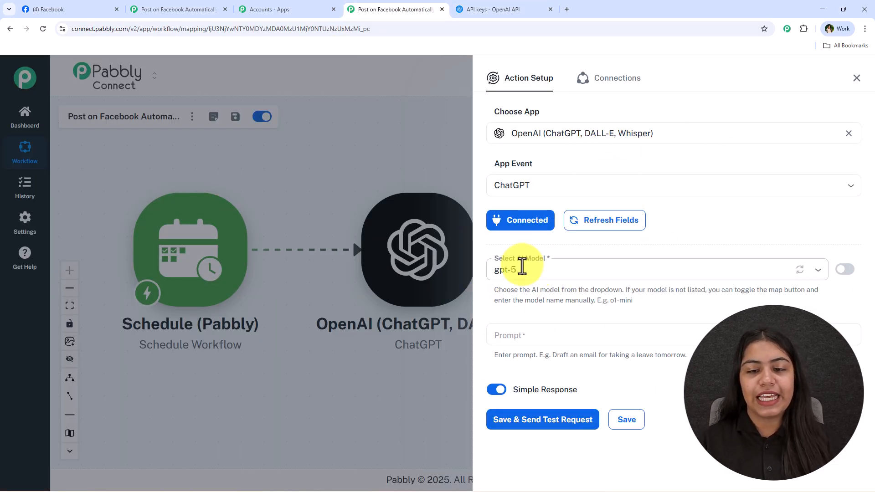
Step: Paste the prompt asking for a unique daily Facebook post caption for Natural Glow Skincare and review its instructions
click(543, 336)
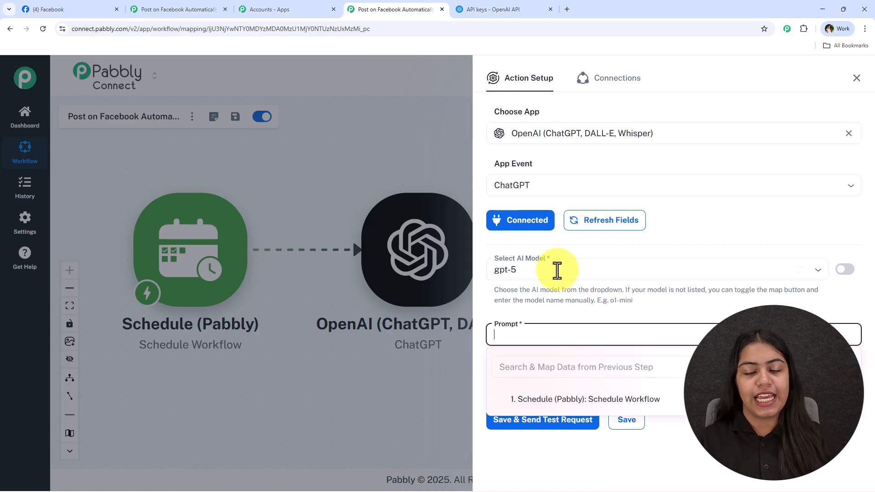
click(546, 322)
click(531, 337)
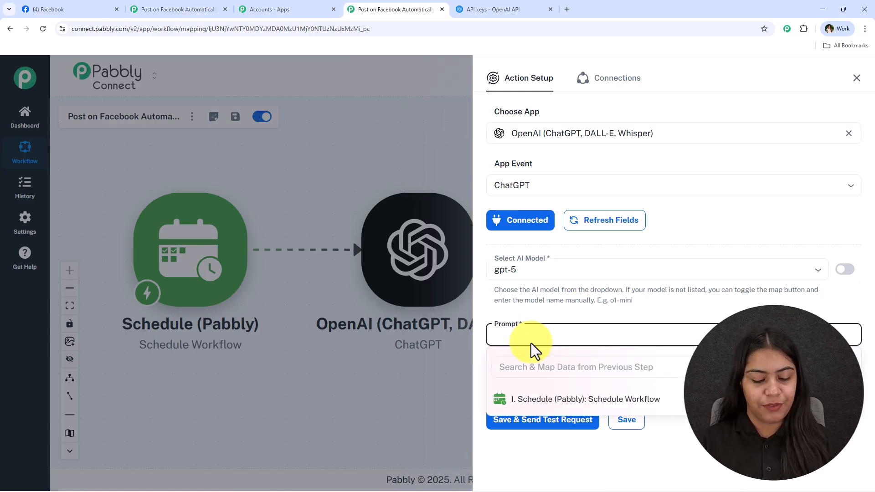
key(ctrl+v)
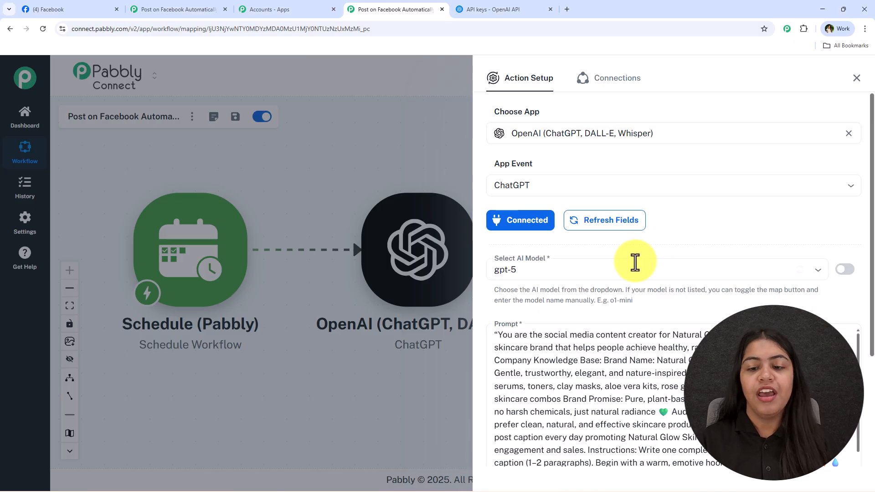
scroll(636, 262, down, 5)
scroll(548, 261, up, 2)
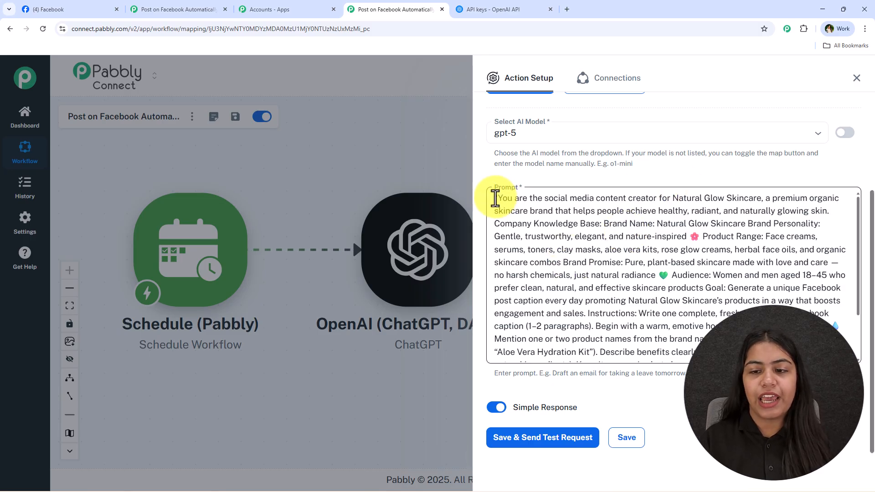
drag(495, 198, 638, 229)
click(657, 243)
scroll(642, 246, down, 3)
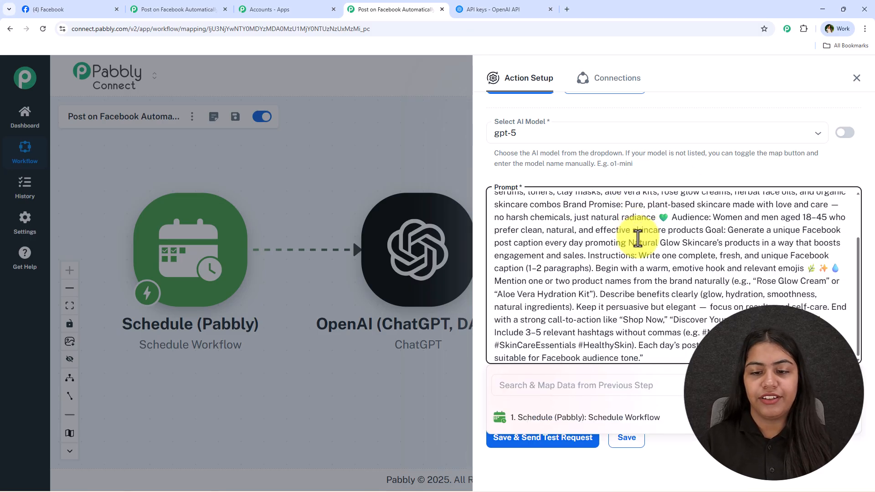
click(637, 167)
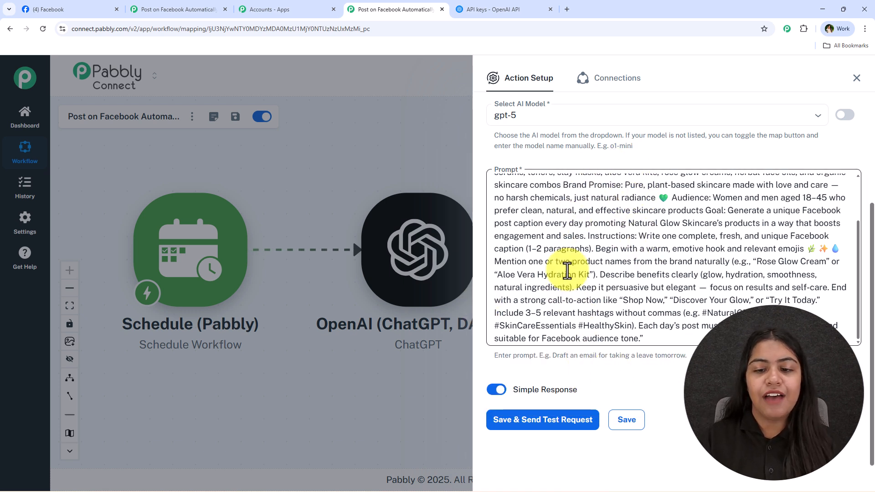
Step: Save the ChatGPT action and send a test request, reviewing the prompt while it runs
click(543, 428)
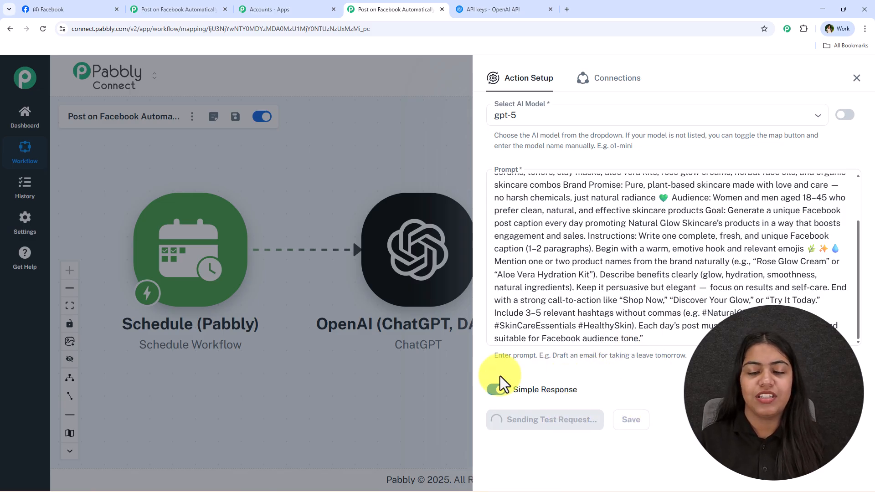
scroll(537, 282, up, 3)
scroll(536, 276, down, 3)
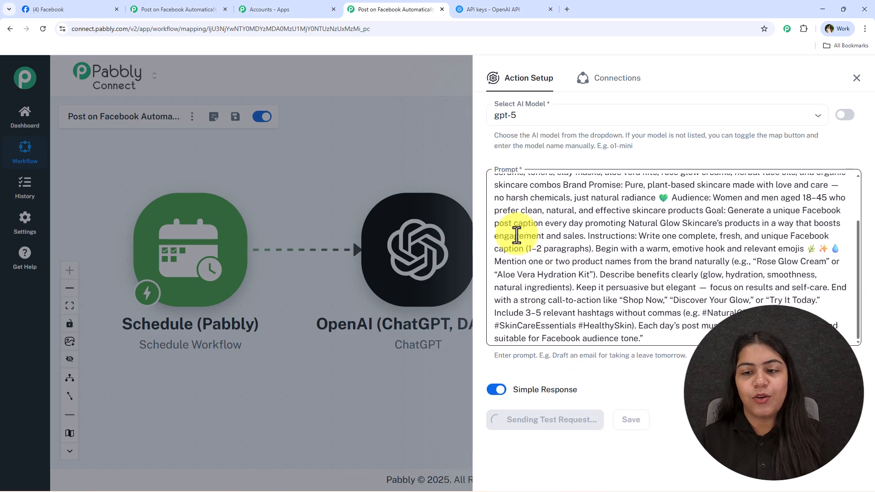
scroll(629, 291, up, 1)
scroll(620, 306, up, 4)
scroll(616, 230, down, 6)
scroll(602, 273, up, 3)
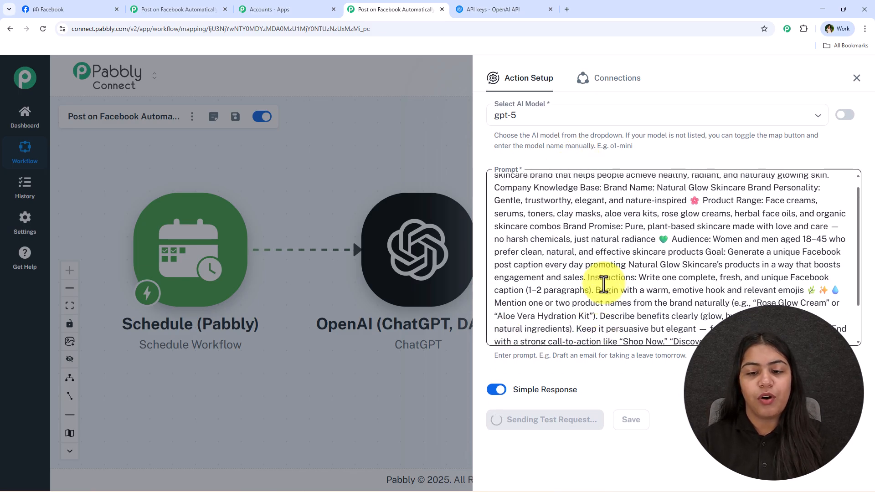
Step: Examine the generated Facebook caption in the ChatGPT action's test response
scroll(621, 355, down, 10)
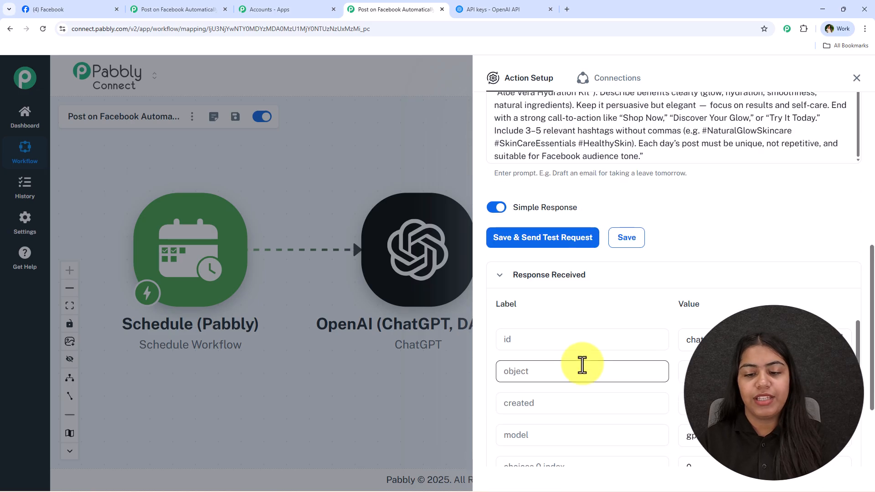
scroll(583, 264, down, 4)
scroll(601, 246, up, 1)
drag(842, 231, 841, 385)
scroll(764, 258, down, 1)
scroll(788, 227, down, 2)
scroll(742, 248, up, 1)
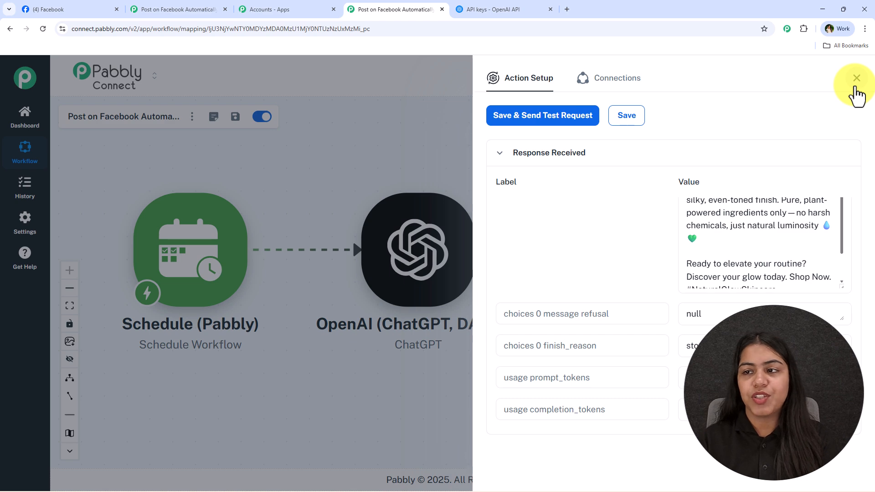
Step: Close the ChatGPT action's setup and add OpenAI (ChatGPT, DALL-E, Whisper) as the following action step
click(854, 86)
scroll(586, 292, down, 2)
drag(514, 275, 369, 261)
click(360, 248)
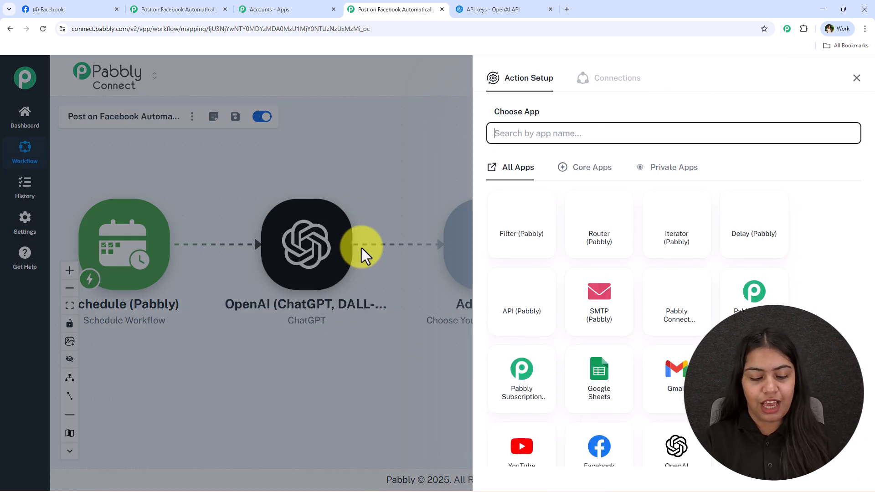
text(Open)
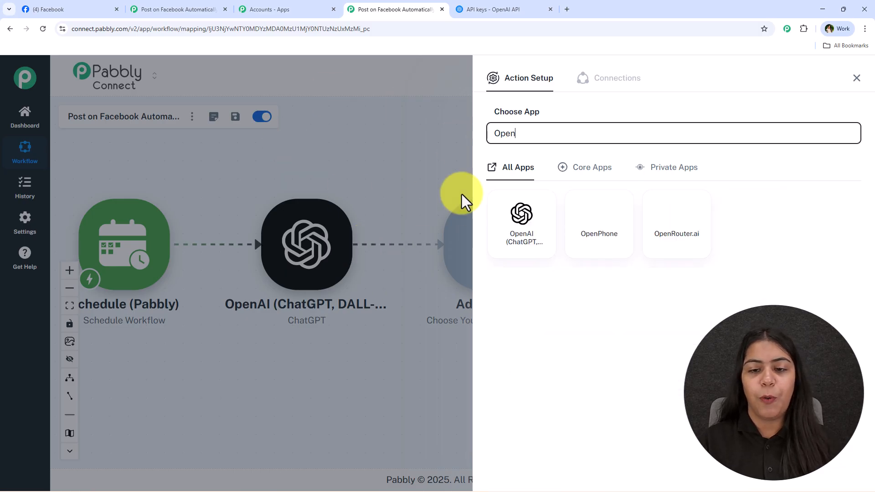
click(502, 219)
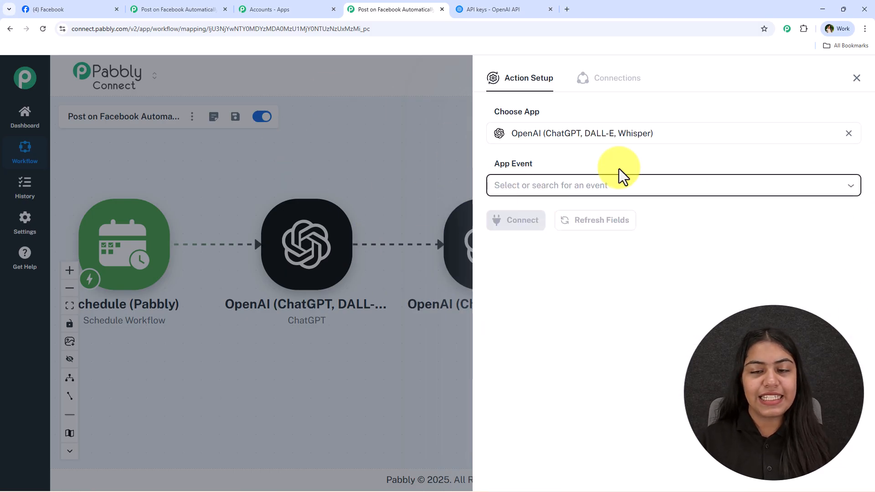
Step: Set the new OpenAI action's event to Generate Image (DALL-E) and connect it with the existing OpenAI connection
click(570, 187)
text(im)
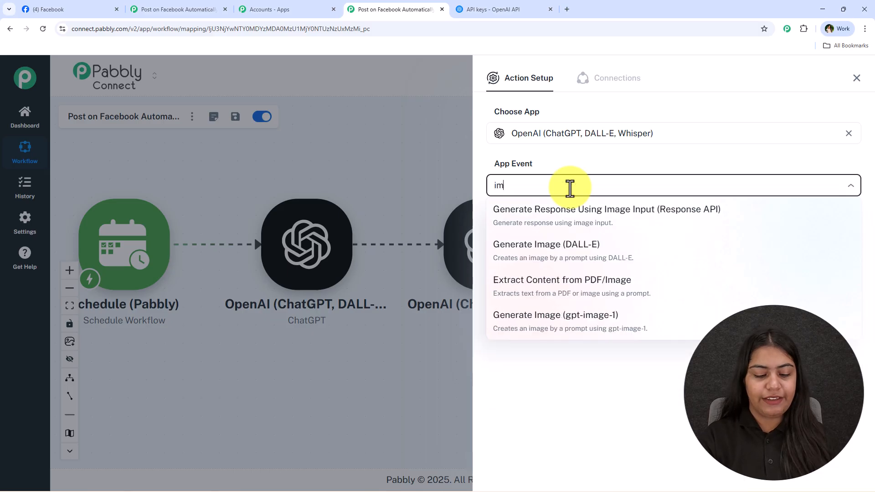
text(age)
click(542, 253)
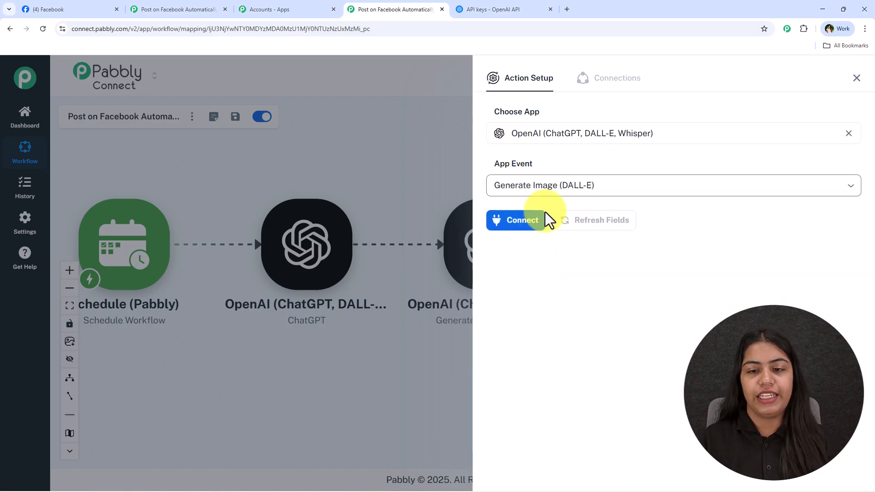
click(532, 219)
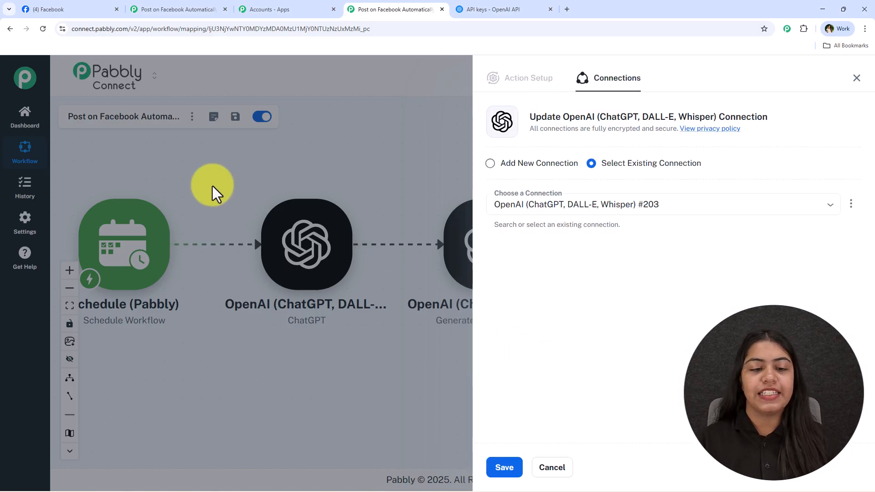
drag(598, 176, 764, 176)
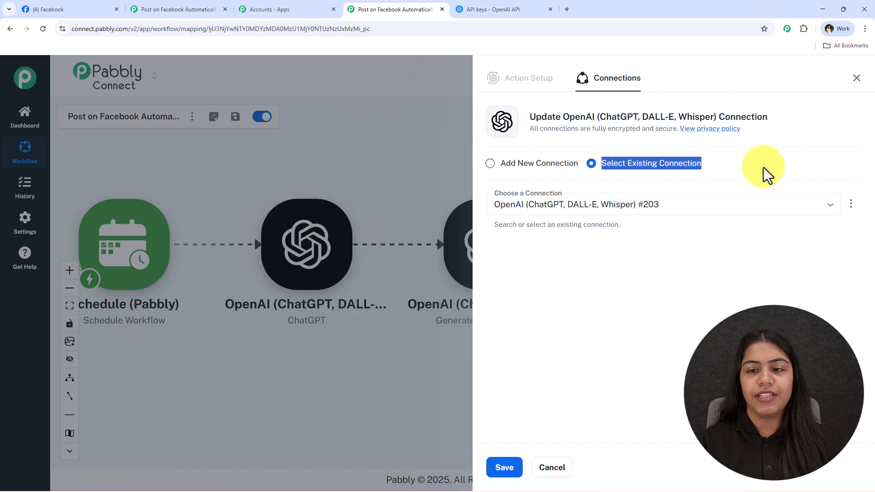
click(505, 467)
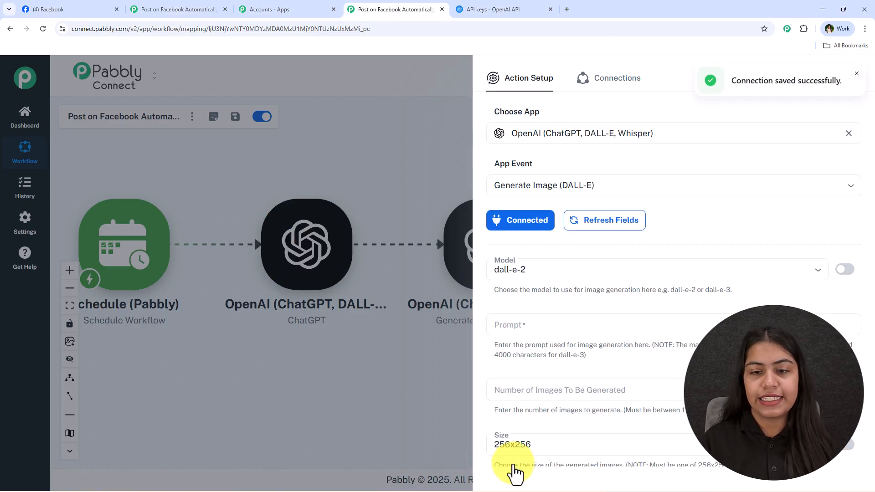
Step: Set the image model to dall-e-3 and enter the prompt for a professional, realistic Natural Glow Skincare product photo
scroll(534, 254, down, 3)
click(533, 136)
click(528, 173)
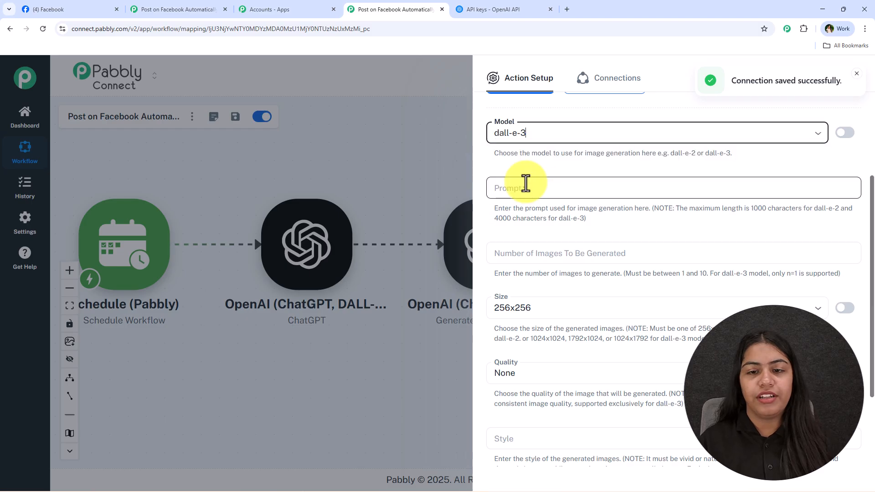
click(525, 185)
text("Create a professional, realistic, and aesthetic product photo for Natural Glow Skincare. The image should feature products like creams, serums, face oils, or skincare kits arranged beautifully on a soft, minimal background. Use clean lighting and pastel tones (white, blush pink, or mint green). Include natural elements such as petals, leaves, or water droplets to emphasize freshness and purity. The photo should look like a luxury skincare shoot suitable for Facebook advertising. Do not include any text, logos, or watermarks in the image. Each image generated should look unique and represent a different product setup or scene daily.")
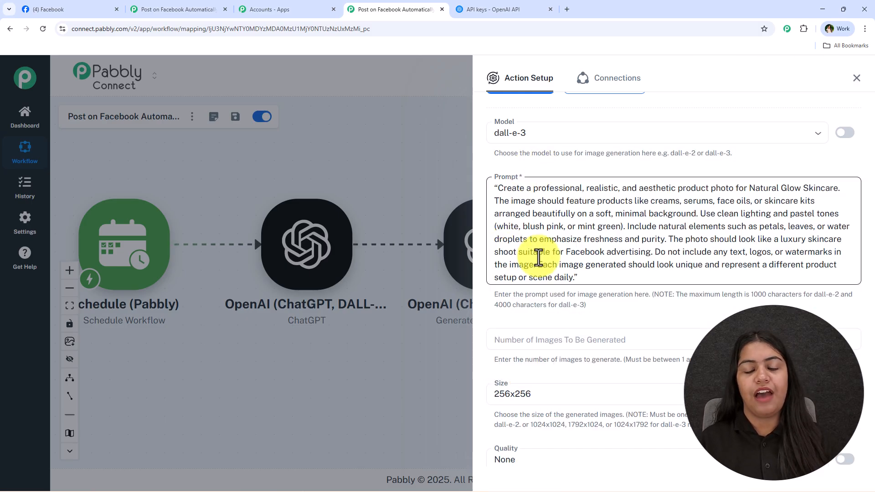
Step: Set the number of images to 1, the size to 1024x1024 and the quality to HD, leaving the style blank
scroll(536, 320, down, 5)
click(608, 141)
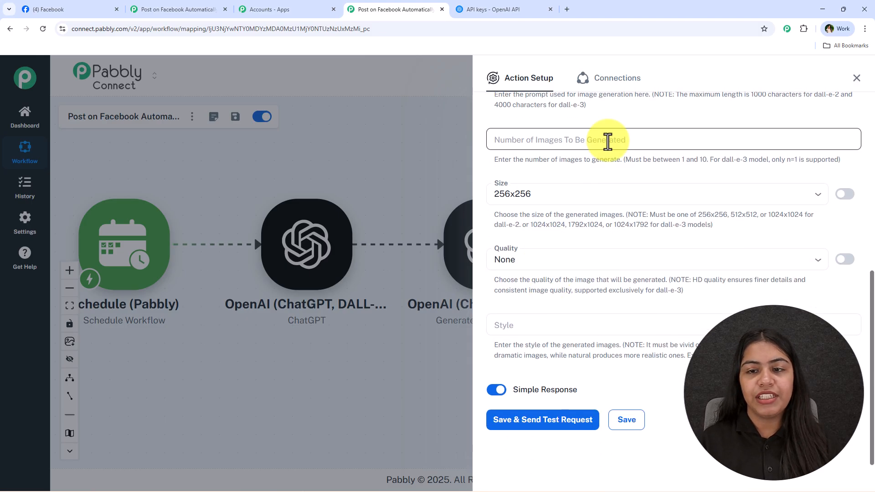
click(656, 122)
click(547, 199)
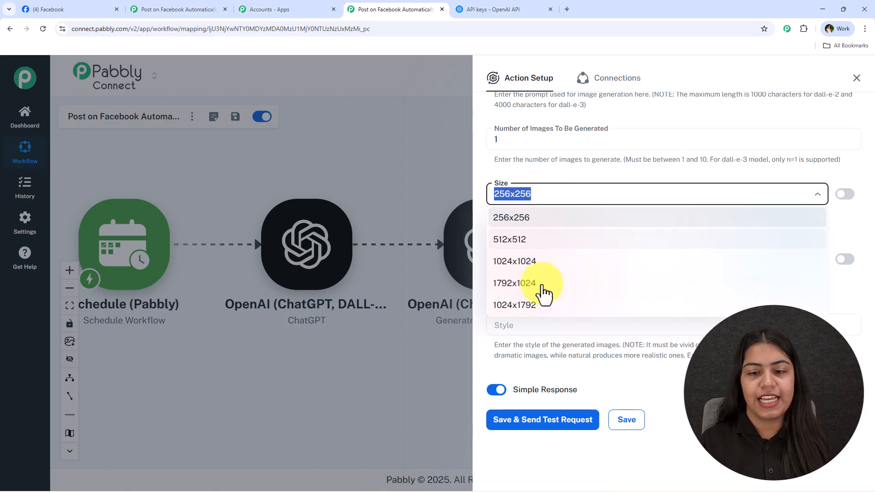
click(542, 263)
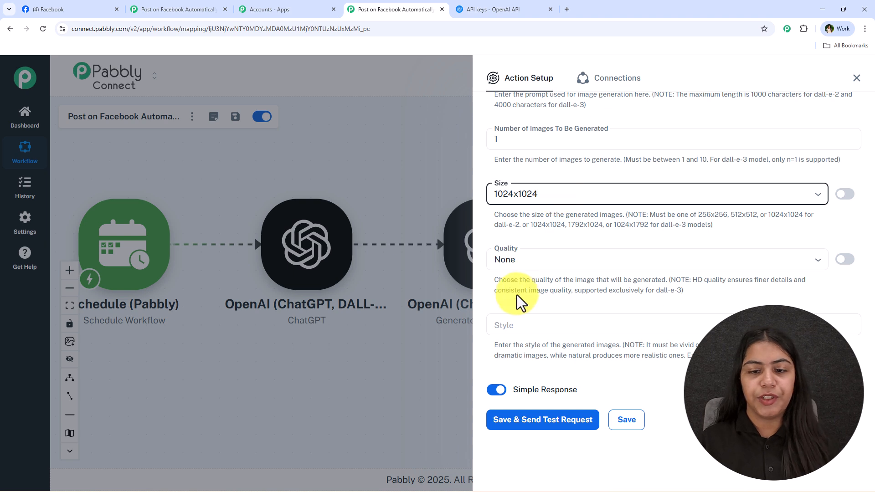
click(524, 260)
click(517, 327)
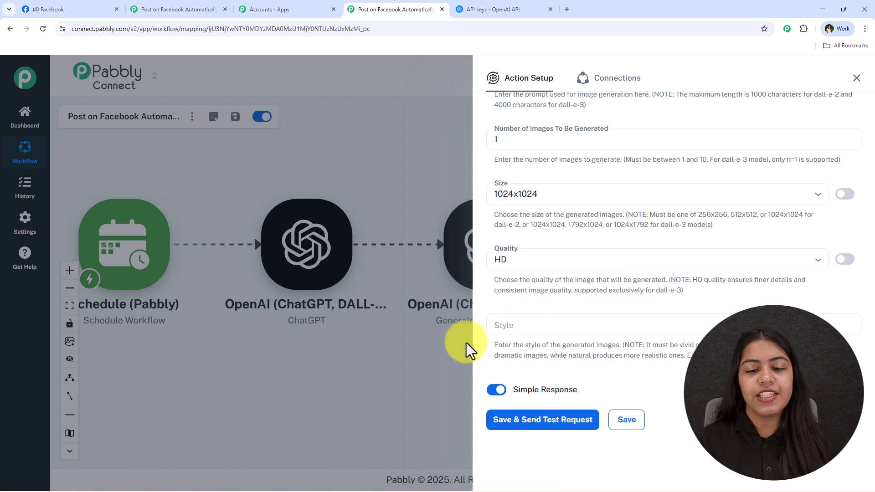
click(523, 323)
click(521, 308)
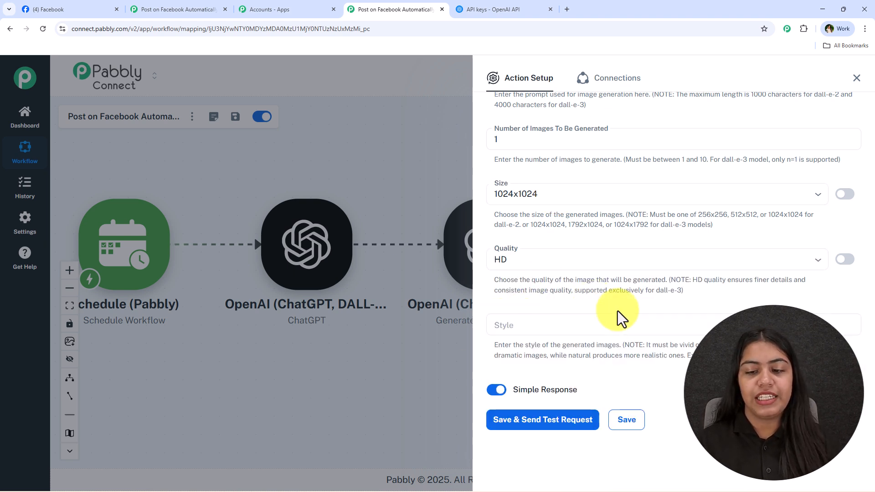
Step: Save the image generation action and send a test request, checking the NaturalGlow Skincare Facebook page while it runs
scroll(588, 296, up, 4)
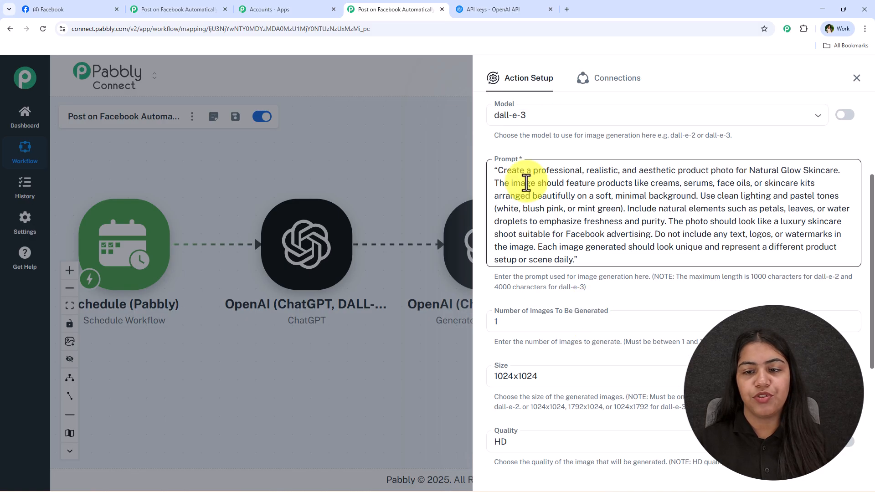
scroll(565, 201, down, 4)
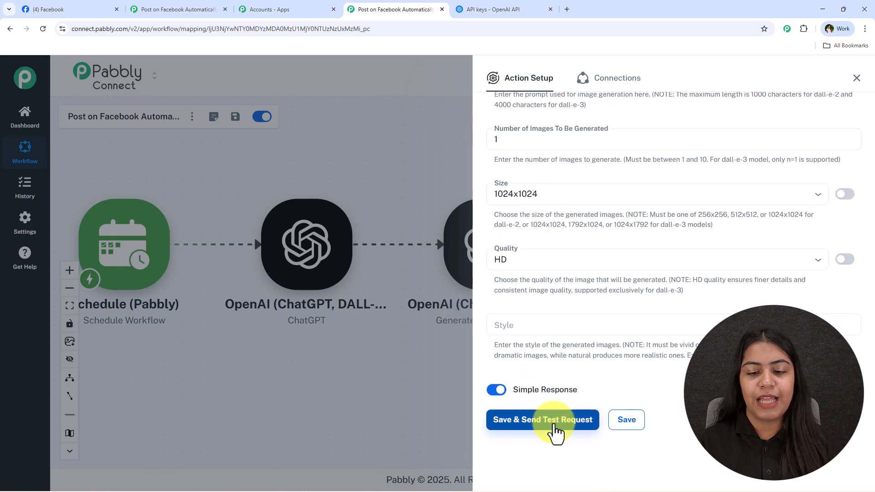
click(524, 417)
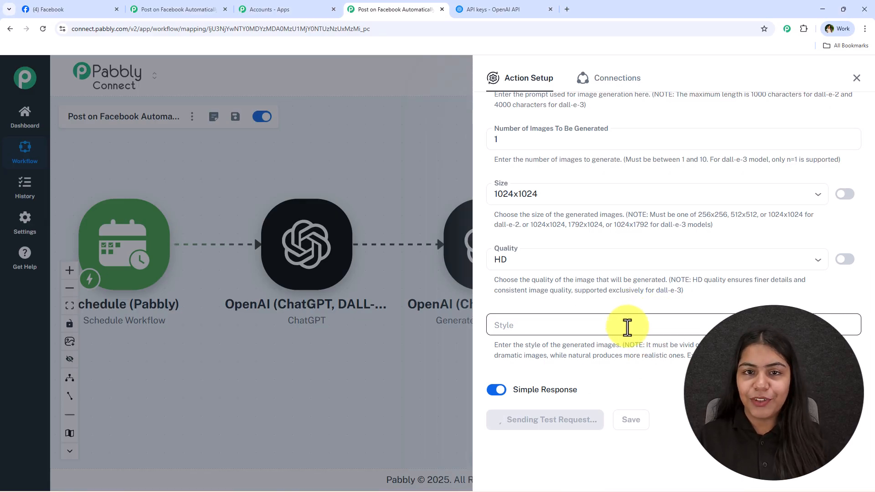
click(73, 7)
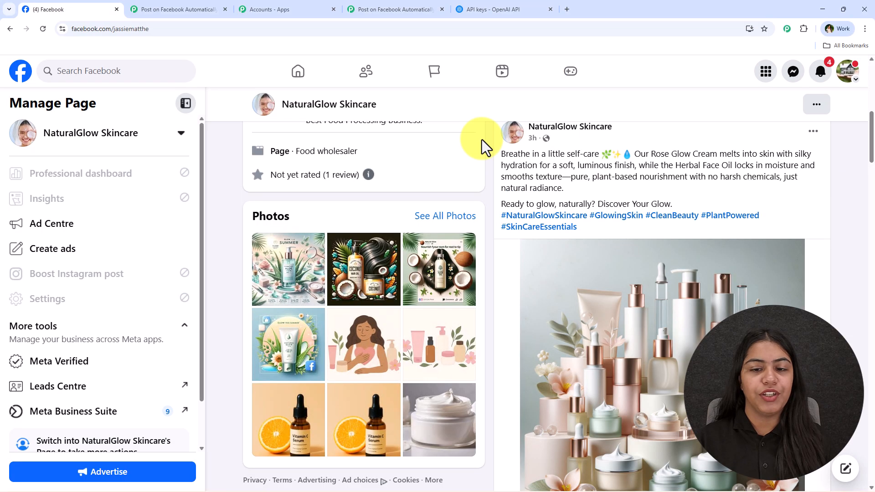
click(375, 10)
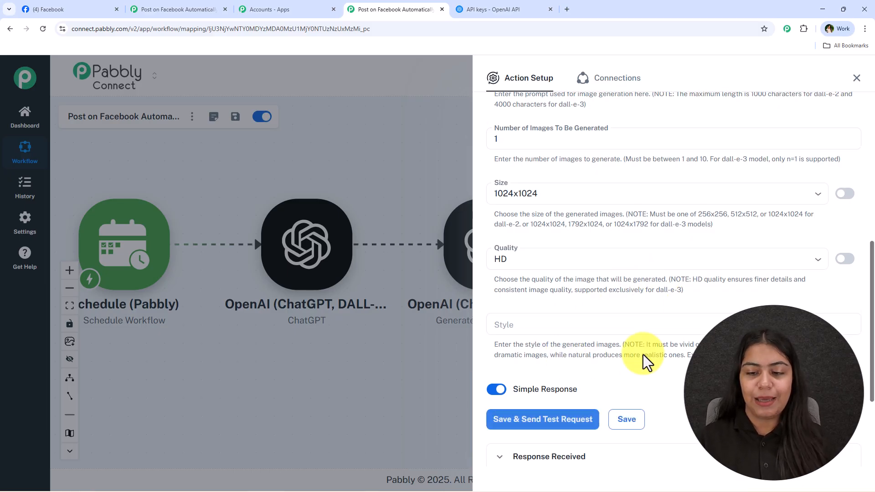
Step: Open the image URL from the test response in a new browser tab and examine the generated product photo
scroll(642, 355, down, 4)
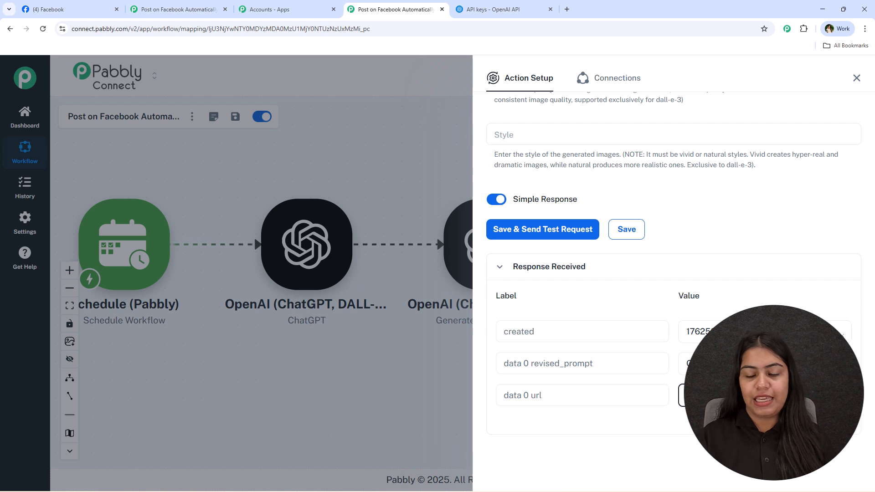
click(567, 2)
key(ctrl+v)
key(Return)
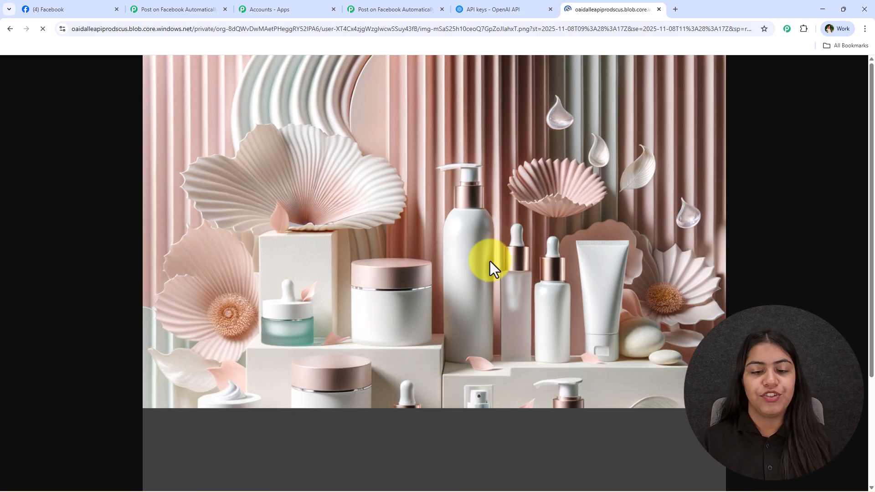
scroll(496, 269, down, 3)
scroll(481, 282, up, 3)
scroll(483, 285, down, 3)
scroll(453, 263, up, 3)
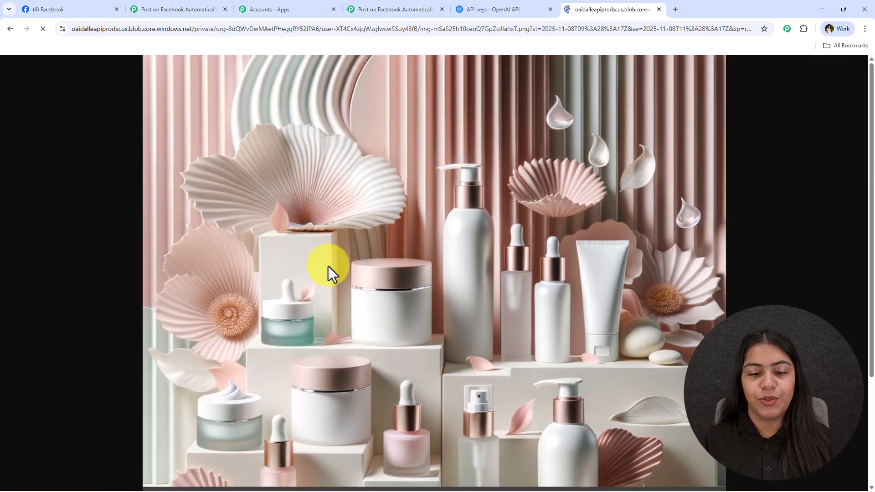
scroll(328, 269, down, 3)
scroll(332, 297, up, 3)
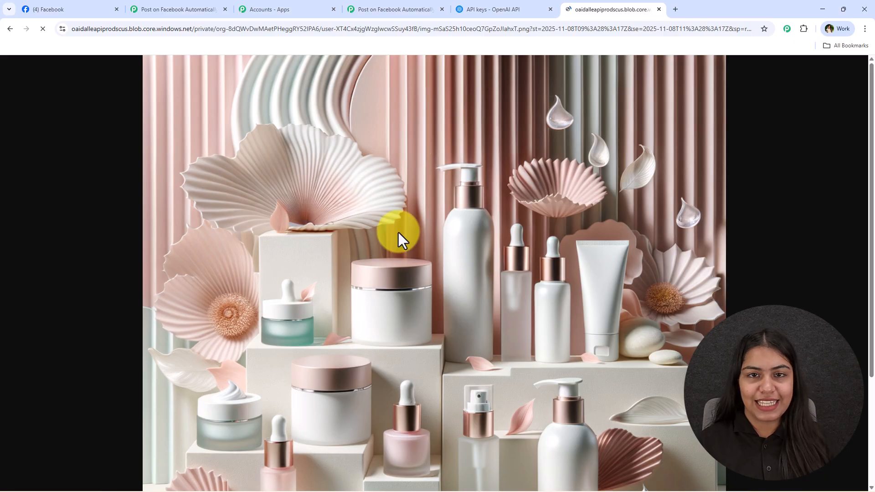
Step: Return to the Pabbly workflow, close the image action's setup and add Facebook Pages as the following action step
click(387, 9)
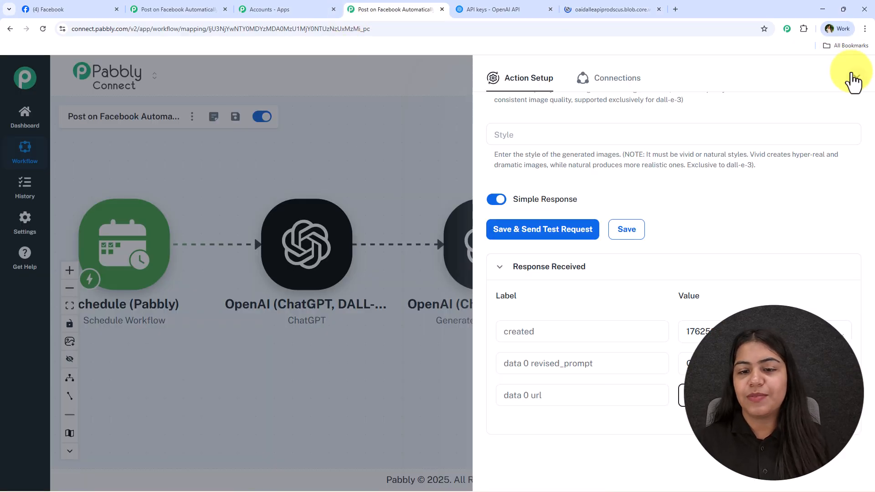
click(857, 78)
scroll(675, 201, down, 2)
drag(666, 201, 428, 225)
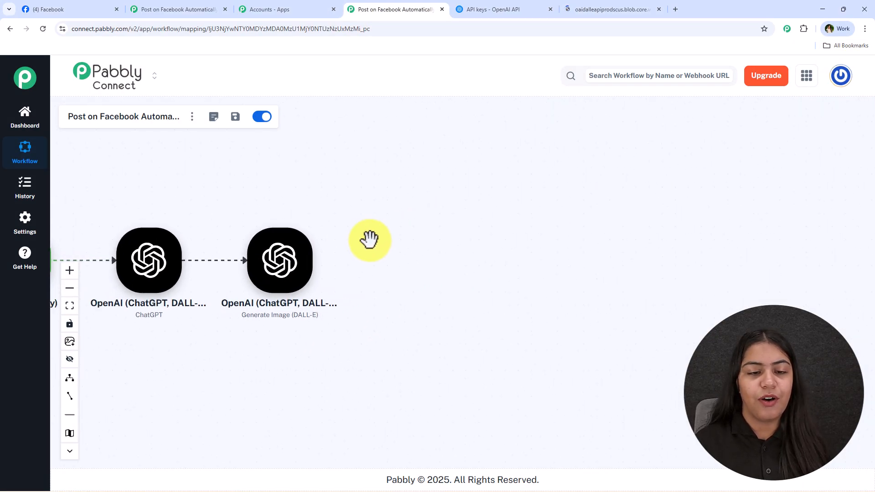
scroll(369, 238, up, 3)
click(276, 283)
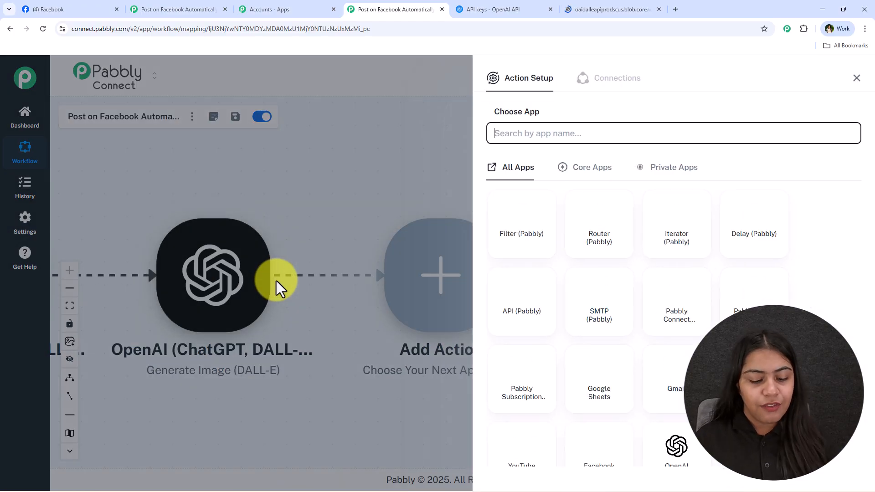
text(Facb)
key(BackSpace)
key(BackSpace)
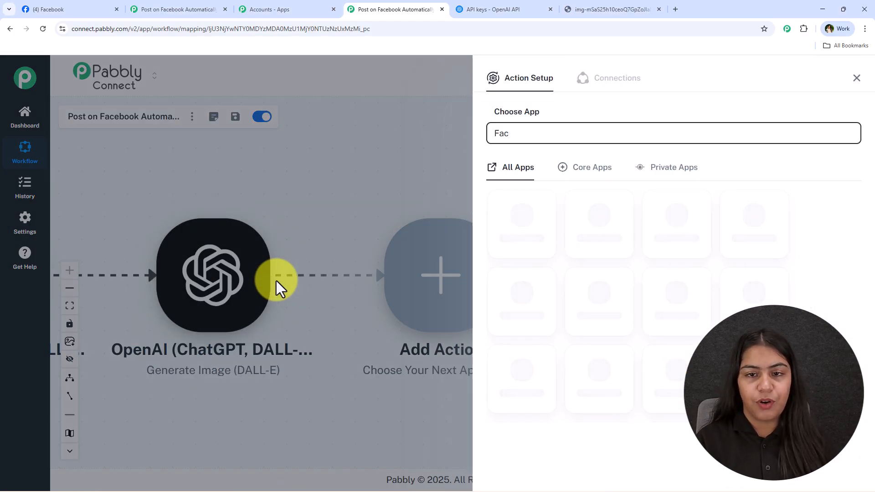
text(cebook)
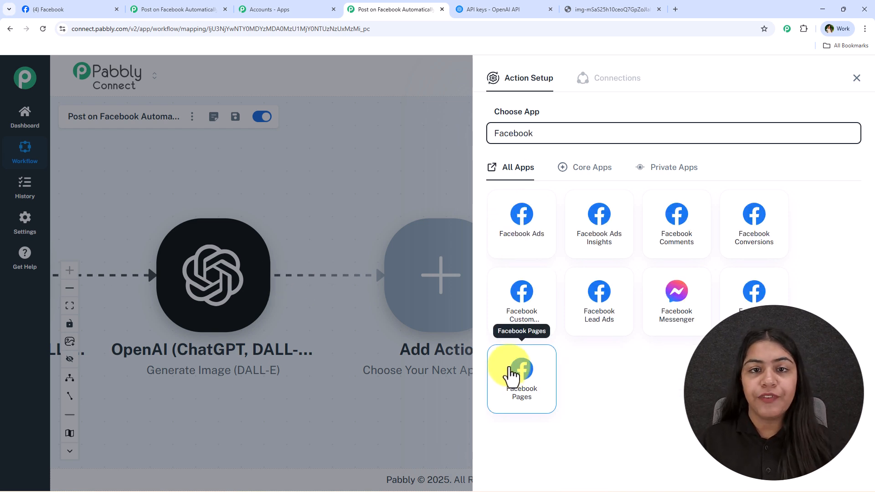
click(518, 387)
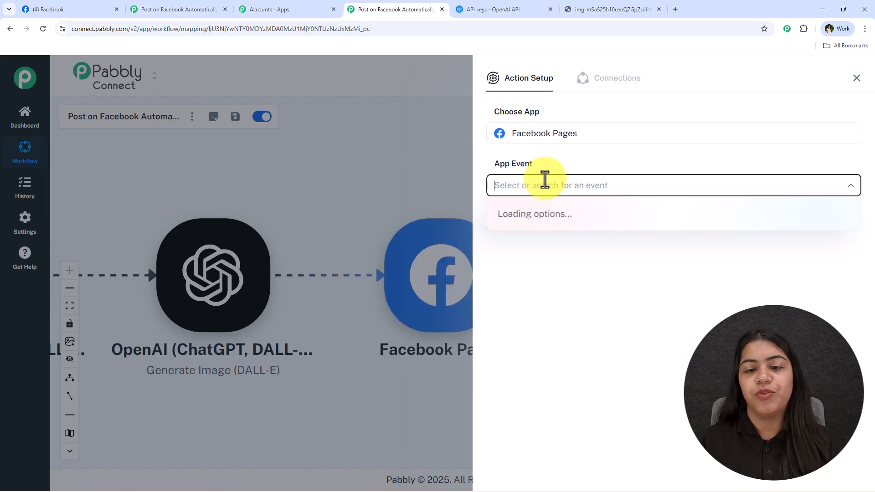
Step: Set the Facebook Pages action's event to Create Page Photo Post and open its connection settings
scroll(635, 218, down, 3)
click(578, 280)
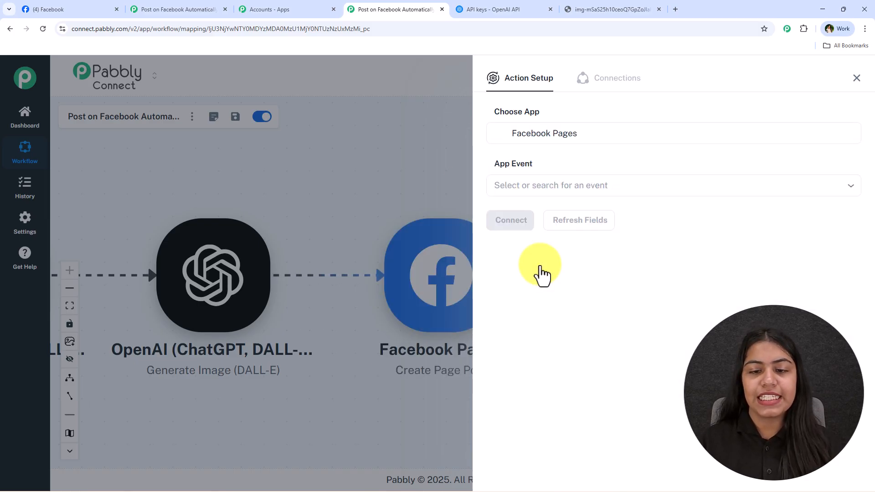
click(549, 178)
scroll(568, 336, down, 2)
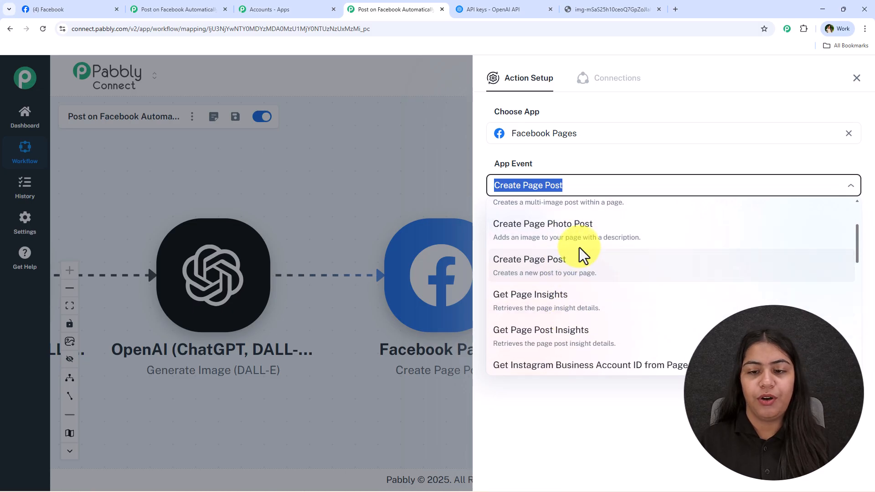
click(574, 226)
click(510, 226)
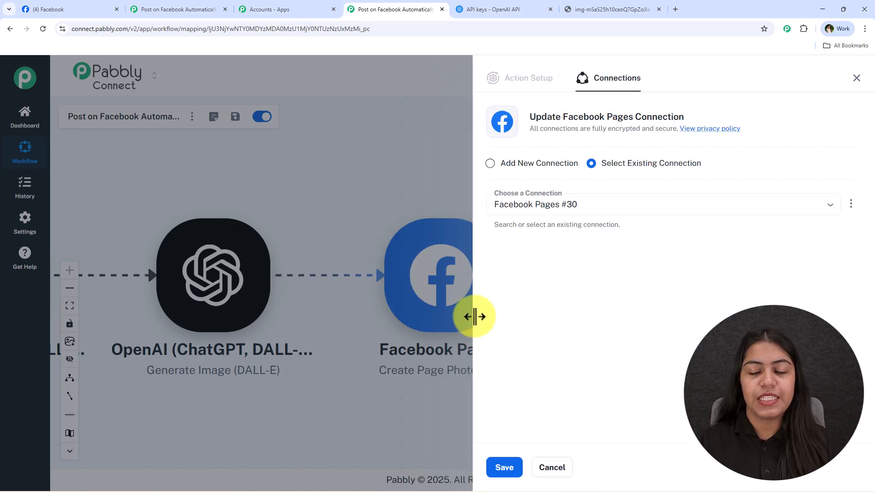
Step: Add a new Facebook Pages connection and authorize it by continuing with the already logged-in Facebook account
drag(604, 175, 749, 172)
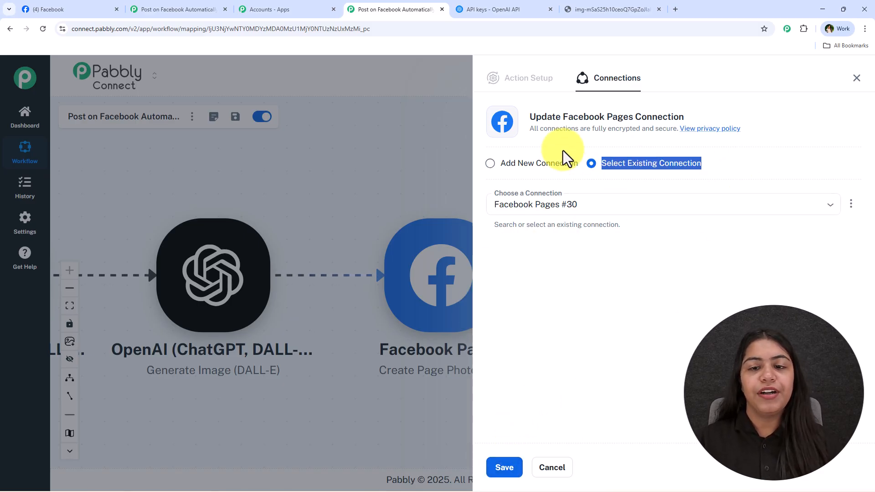
click(547, 168)
click(570, 273)
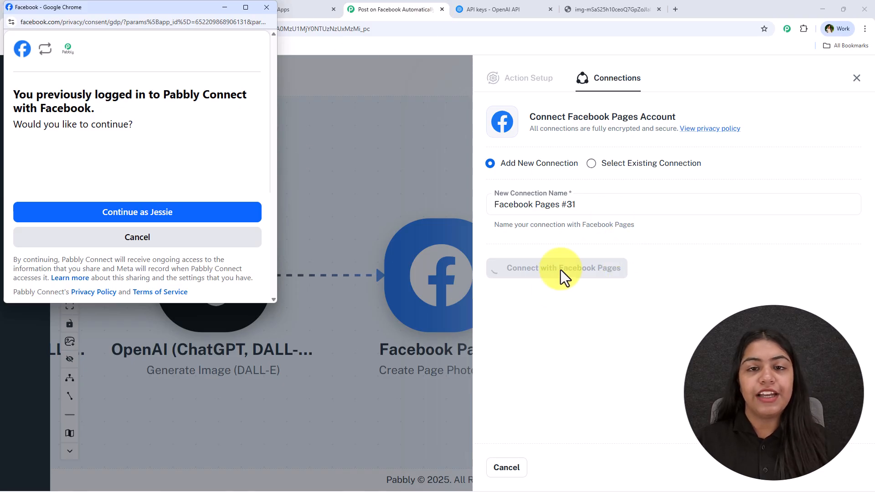
click(178, 19)
drag(181, 8, 219, 105)
click(145, 136)
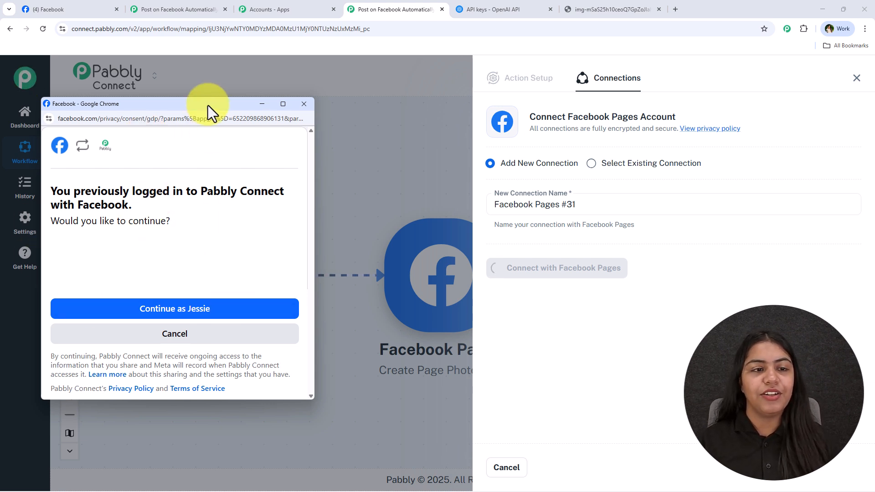
drag(208, 105, 212, 53)
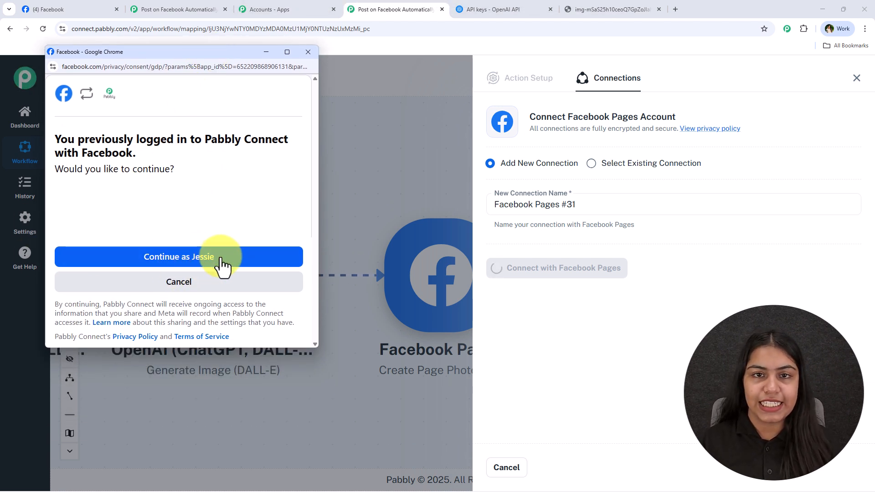
click(247, 264)
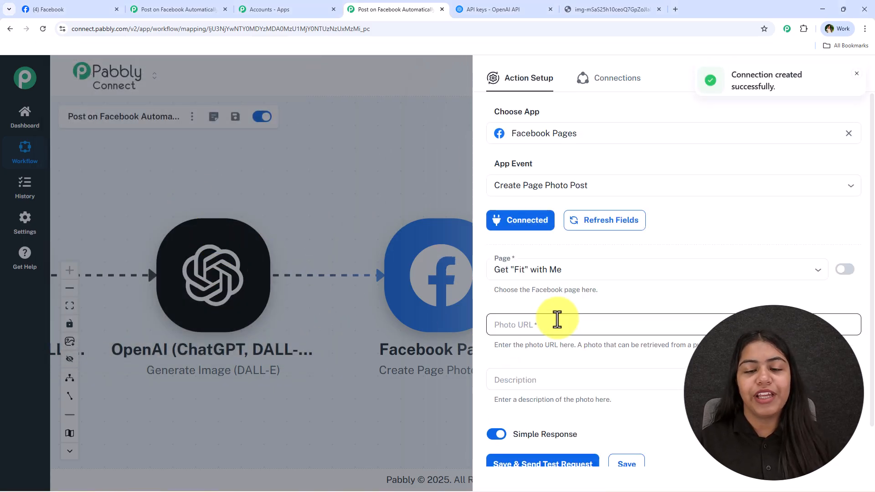
Step: Choose NaturalGlow Skincare as the page to post to, comparing it with the page open on Facebook
click(540, 267)
scroll(546, 346, down, 2)
scroll(551, 346, down, 8)
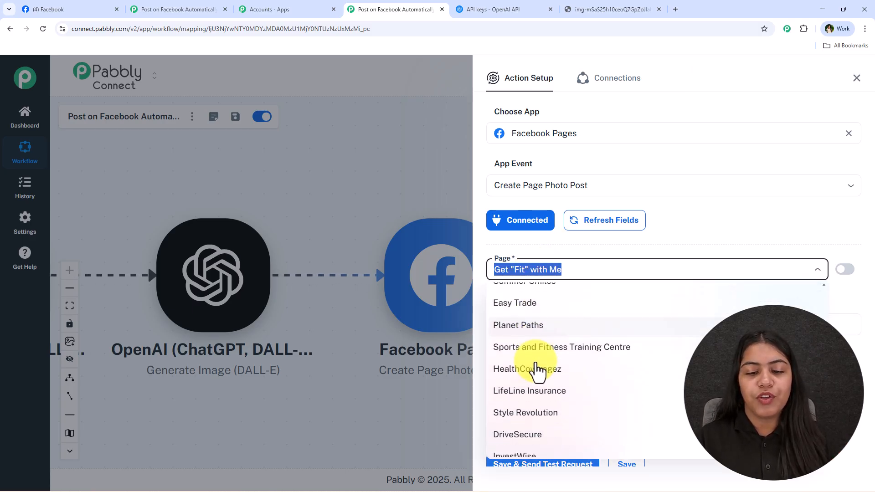
click(536, 337)
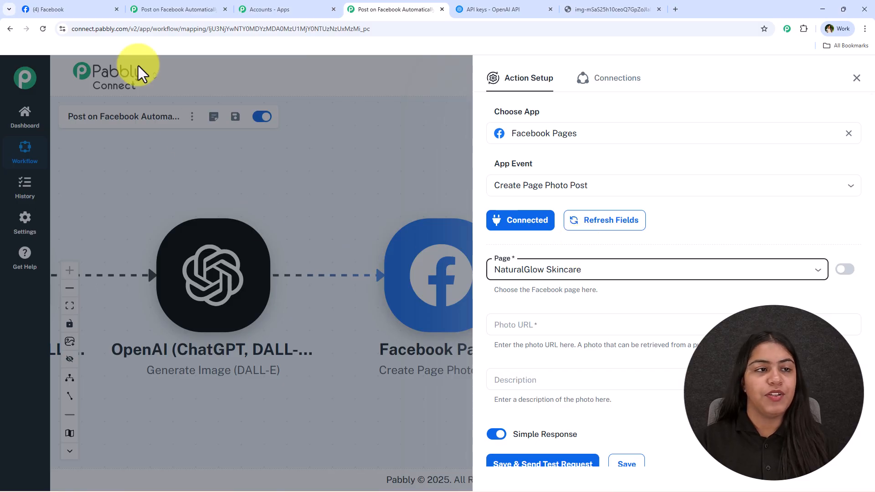
click(41, 9)
scroll(274, 271, up, 10)
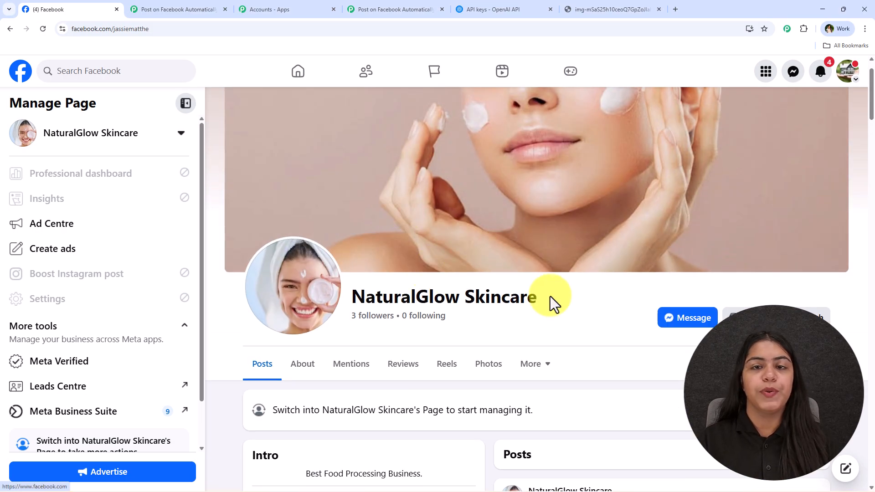
click(345, 9)
Step: Try the copied image address as a fixed Photo URL value and clear the field again
scroll(549, 296, down, 1)
click(571, 278)
click(570, 265)
click(538, 336)
click(574, 311)
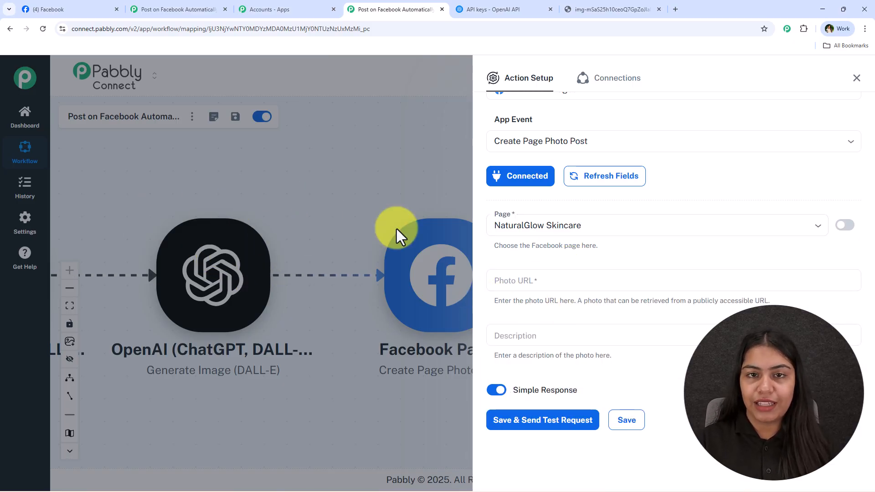
click(564, 285)
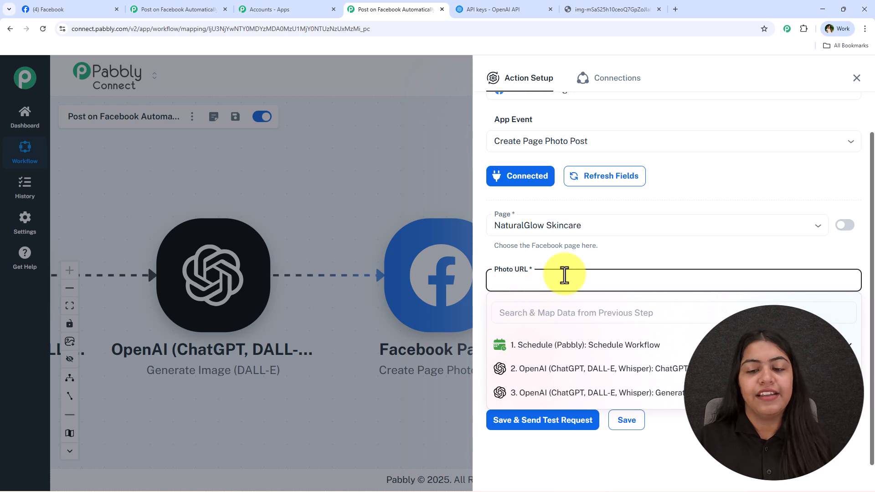
key(ctrl+v)
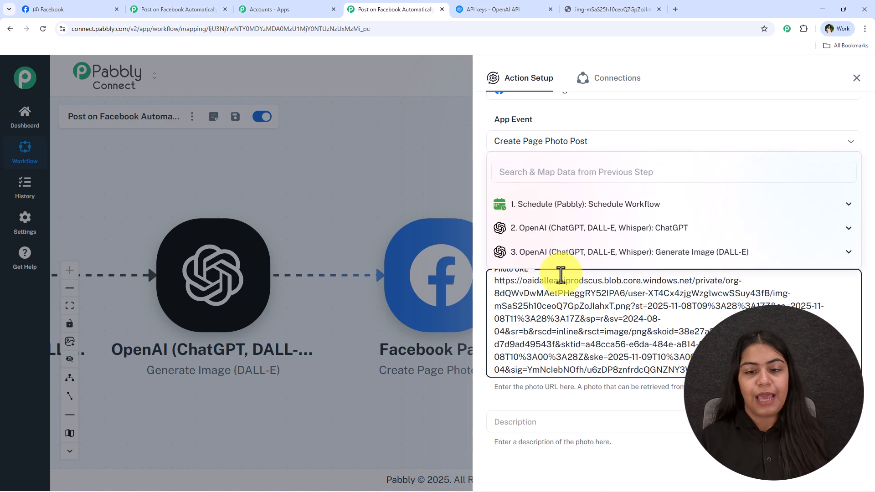
click(570, 401)
click(553, 333)
key(ctrl+a)
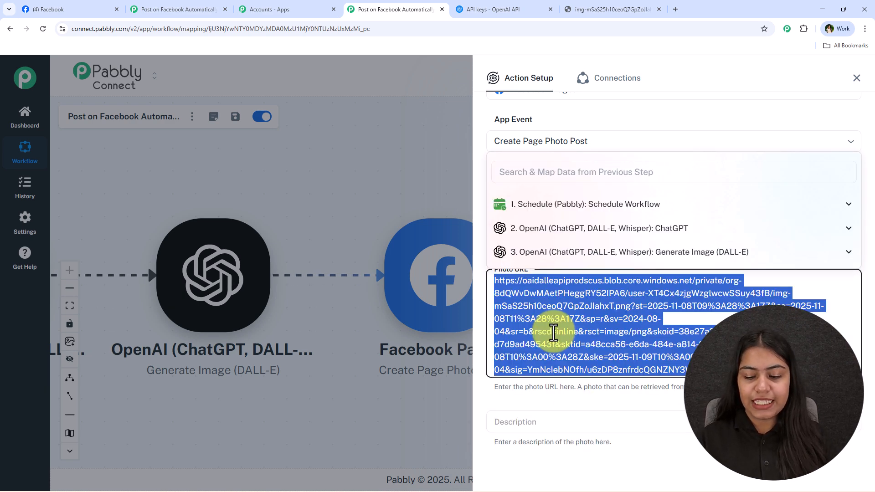
key(BackSpace)
click(534, 263)
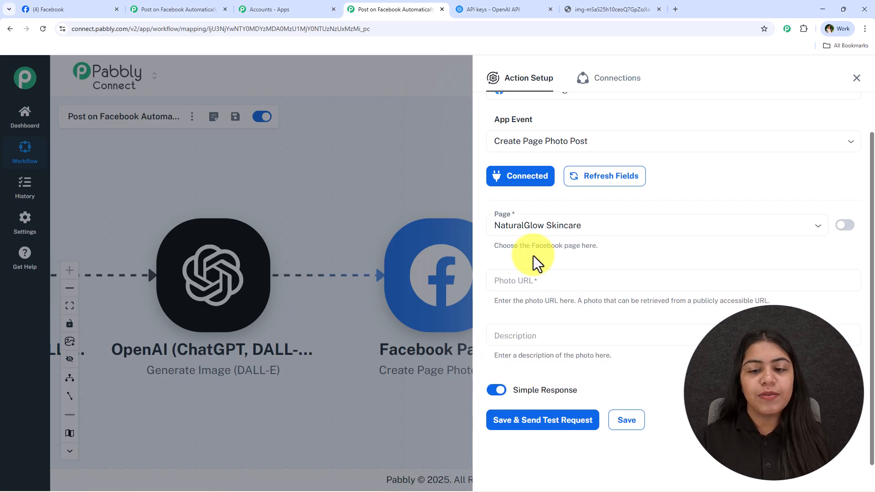
Step: Map the Photo URL to the data 0 url value from the Generate Image (DALL-E) step
click(535, 283)
click(554, 392)
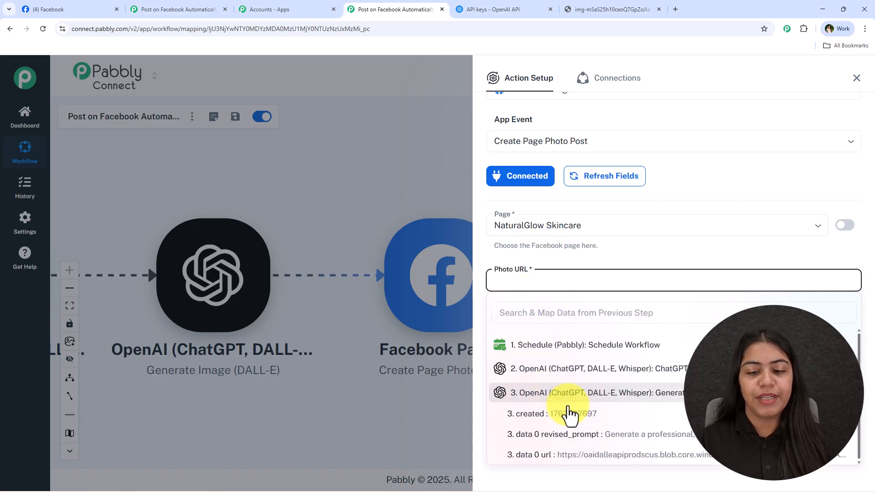
click(573, 451)
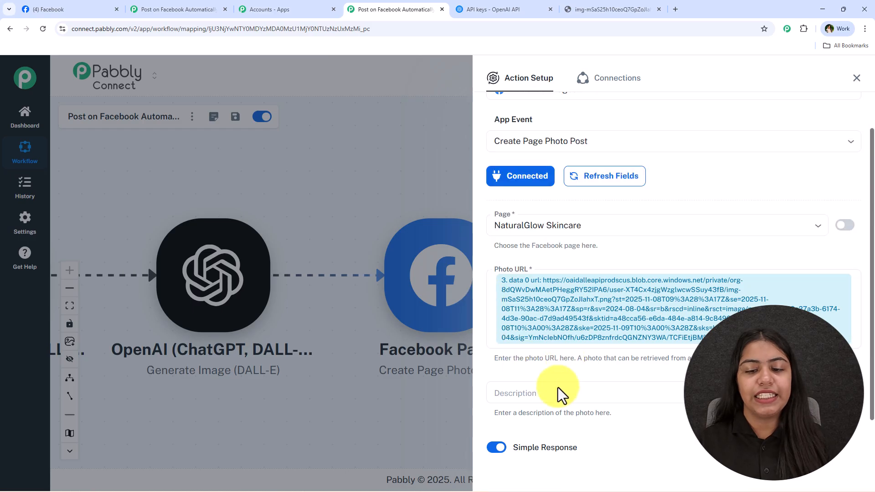
Step: Map the photo's Description to the choices 0 message content value from the ChatGPT step
click(587, 394)
click(583, 348)
scroll(592, 359, down, 2)
click(595, 338)
click(701, 187)
scroll(583, 309, down, 3)
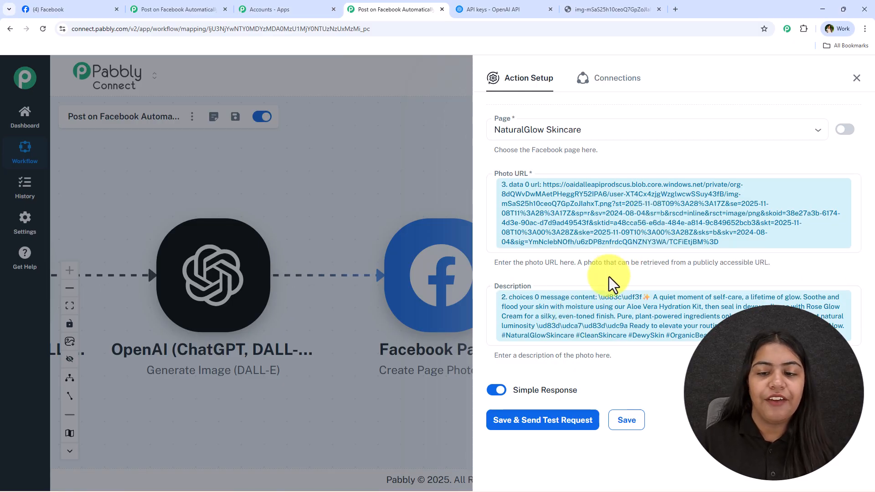
Step: Save the Facebook Pages action with a test request and close its setup
click(575, 419)
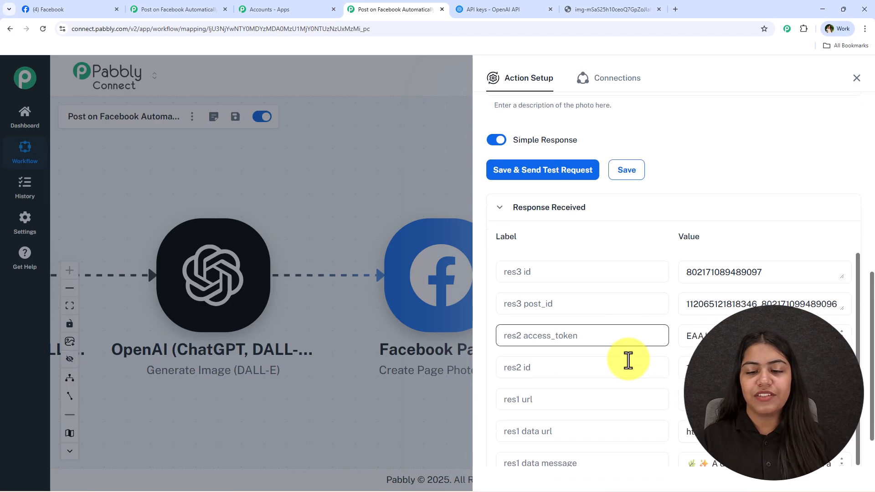
click(858, 79)
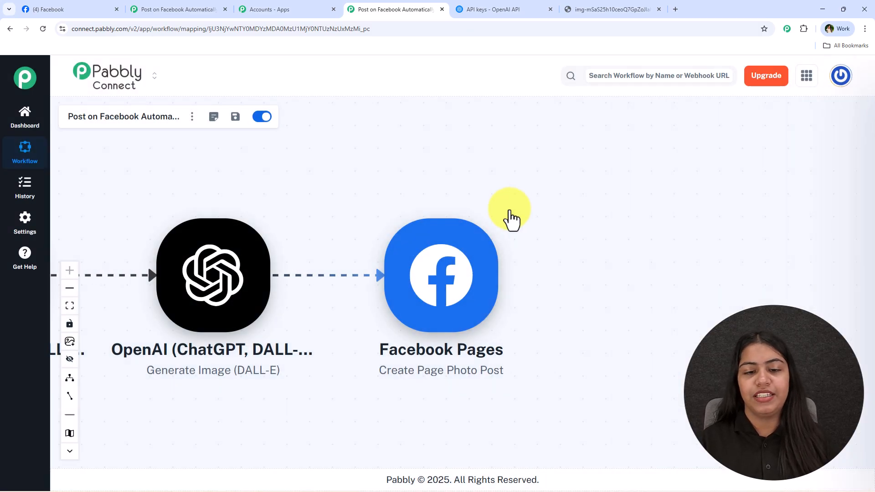
scroll(493, 206, down, 2)
drag(424, 187, 672, 188)
Step: Reload the NaturalGlow Skincare page on Facebook and examine the newest post's image and full caption
click(93, 9)
click(43, 29)
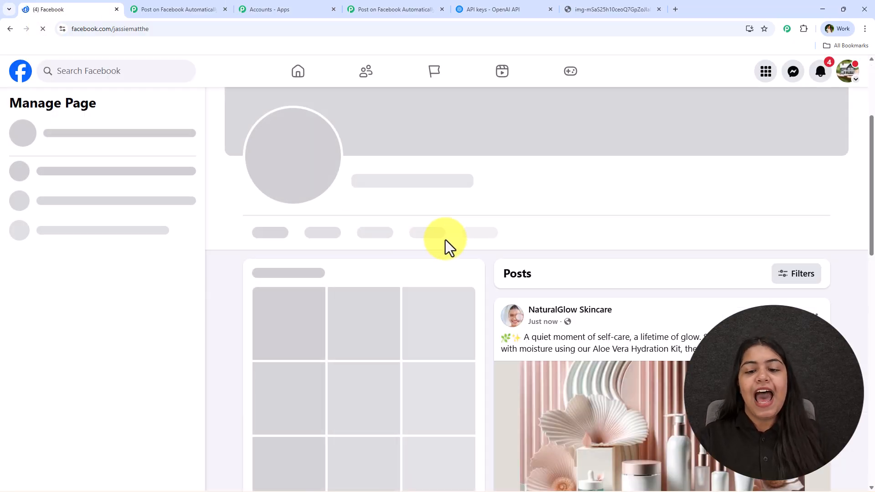
scroll(661, 340, down, 2)
scroll(523, 316, up, 1)
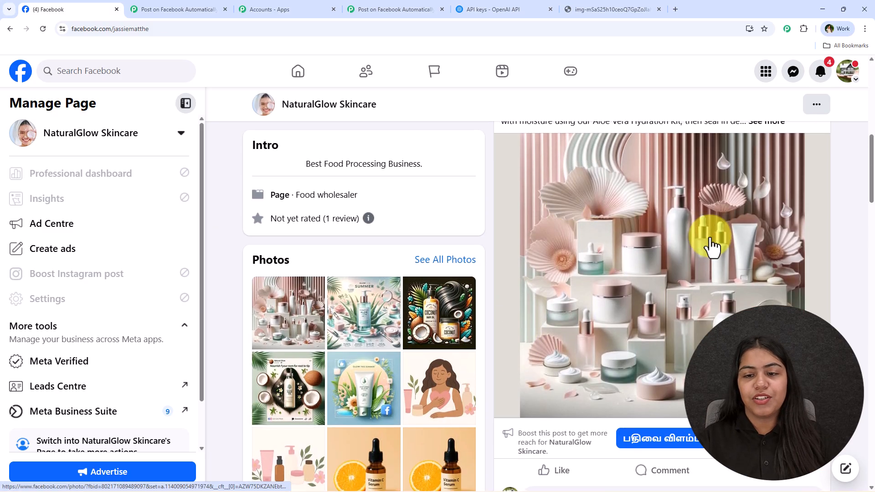
scroll(588, 269, up, 3)
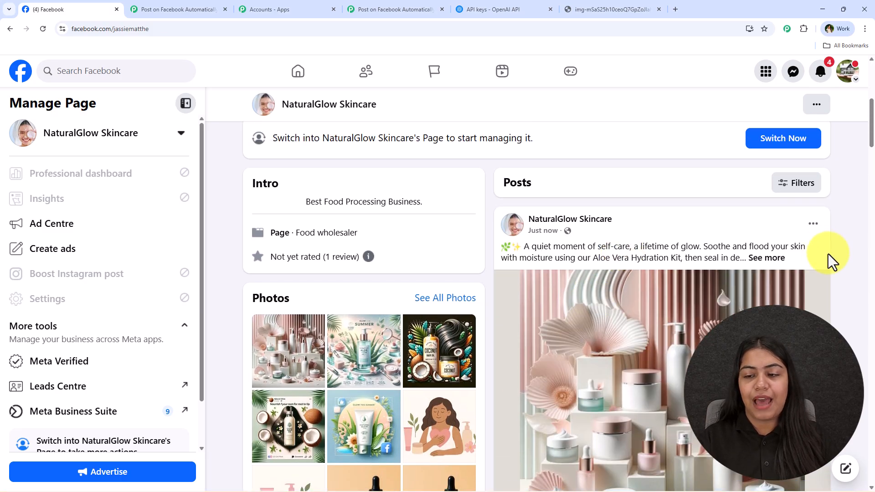
click(775, 257)
scroll(611, 250, down, 2)
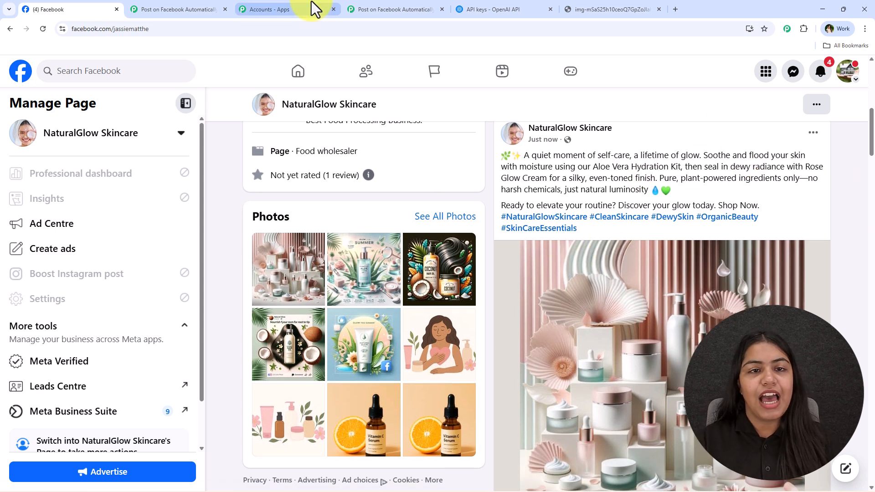
Step: Return to the Pabbly workflow and review the Schedule trigger's settings and the action steps that follow it
click(390, 9)
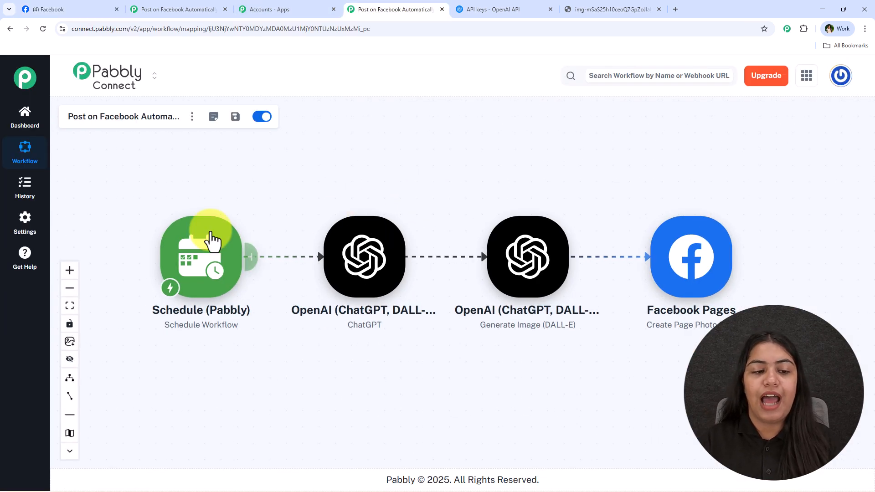
click(206, 246)
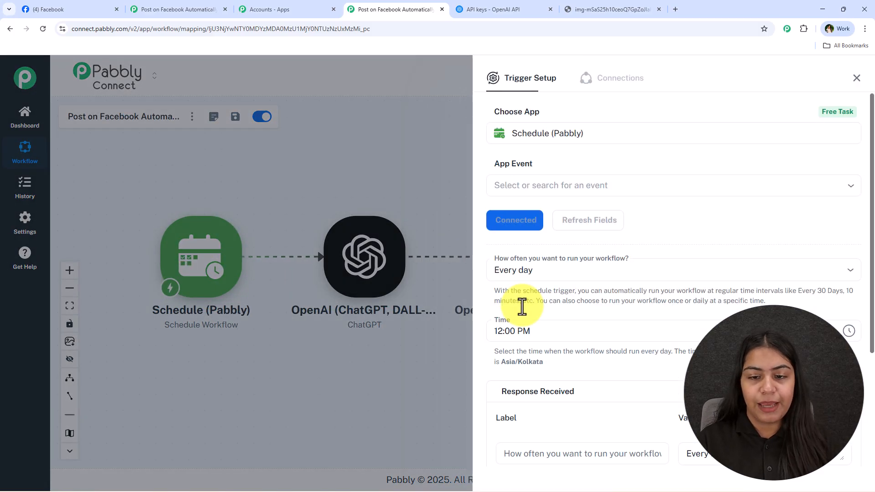
scroll(638, 293, down, 3)
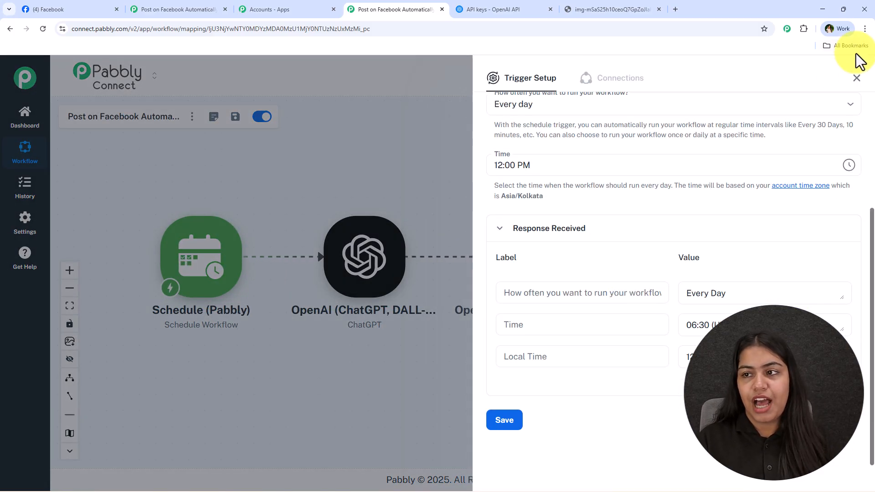
click(319, 149)
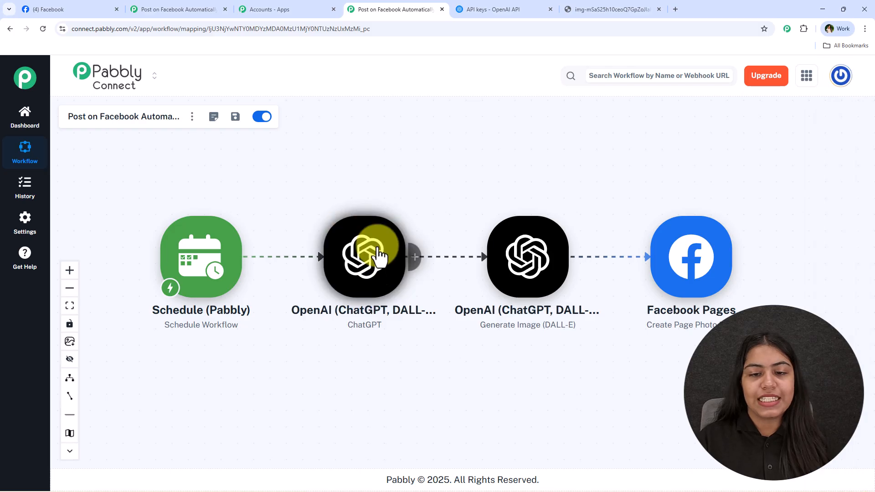
drag(570, 201, 448, 194)
click(570, 235)
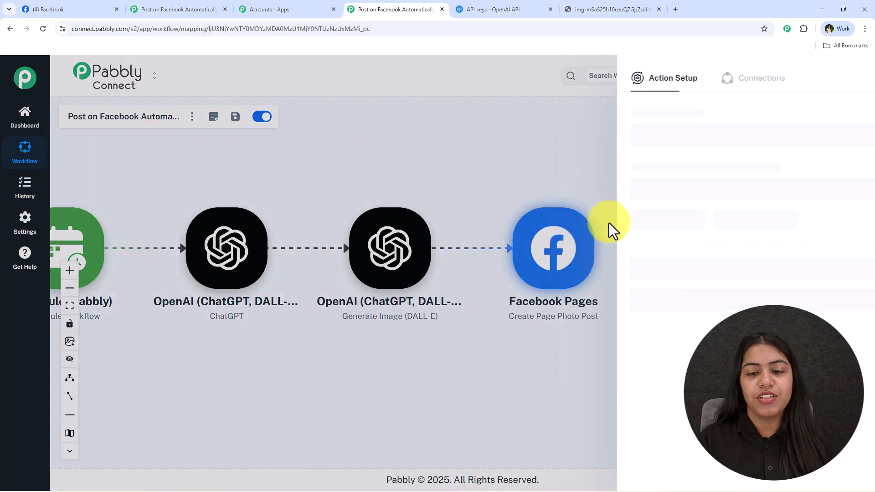
click(856, 79)
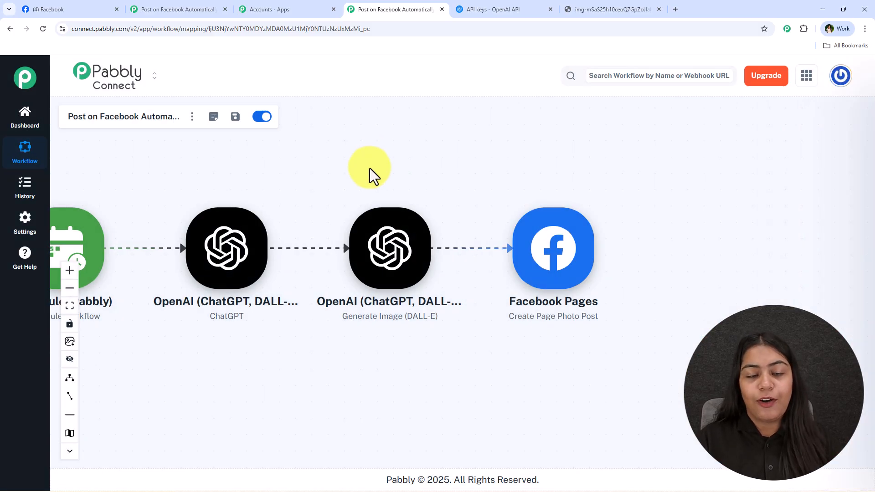
drag(450, 172, 621, 168)
scroll(584, 189, up, 2)
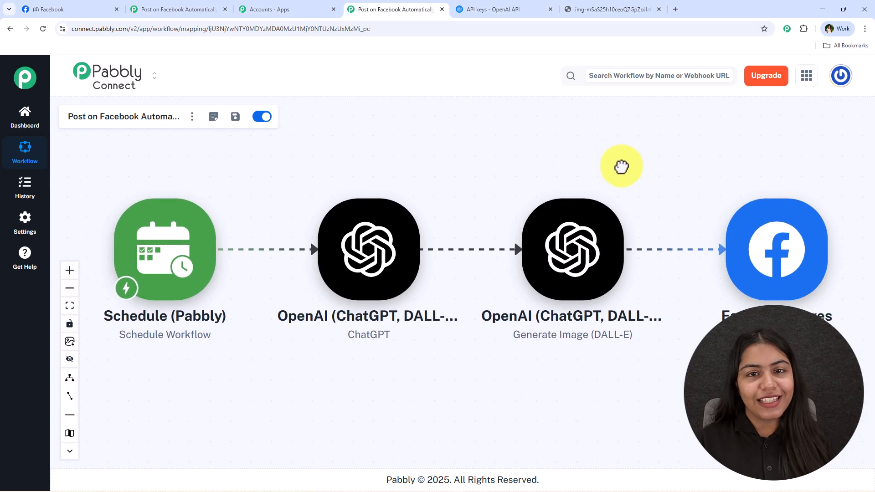
scroll(613, 163, down, 1)
scroll(569, 170, up, 1)
drag(547, 169, 546, 186)
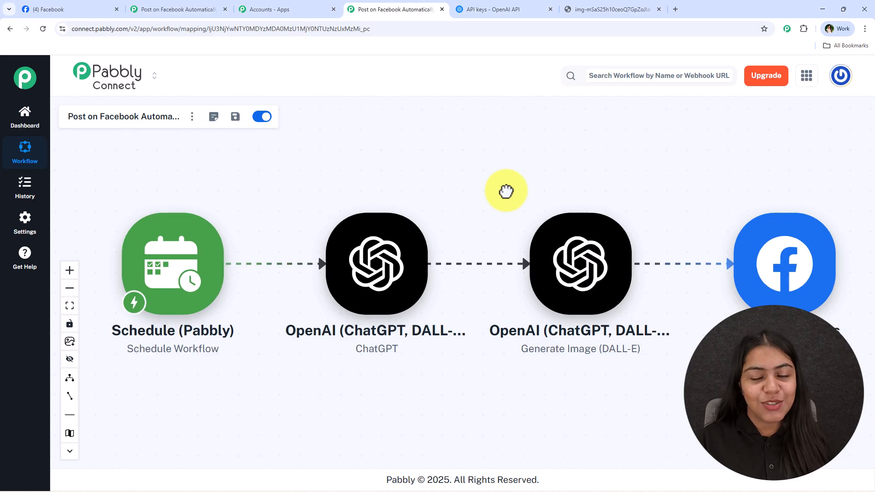
drag(501, 193, 501, 186)
drag(458, 276, 460, 257)
drag(490, 350, 492, 360)
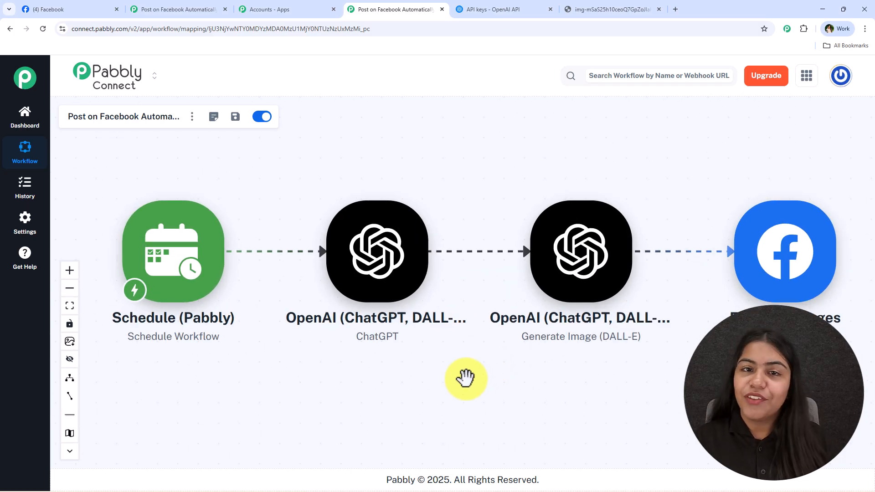
scroll(464, 383, down, 1)
drag(468, 361, 455, 370)
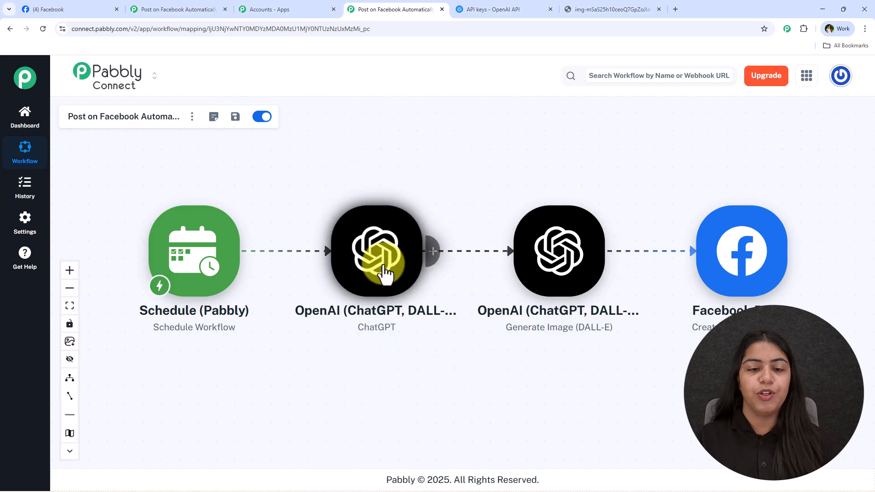
Step: Rearrange the workflow diagram by moving the ChatGPT step higher and the Generate Image (DALL-E) step lower
drag(384, 259, 390, 213)
drag(567, 281, 573, 351)
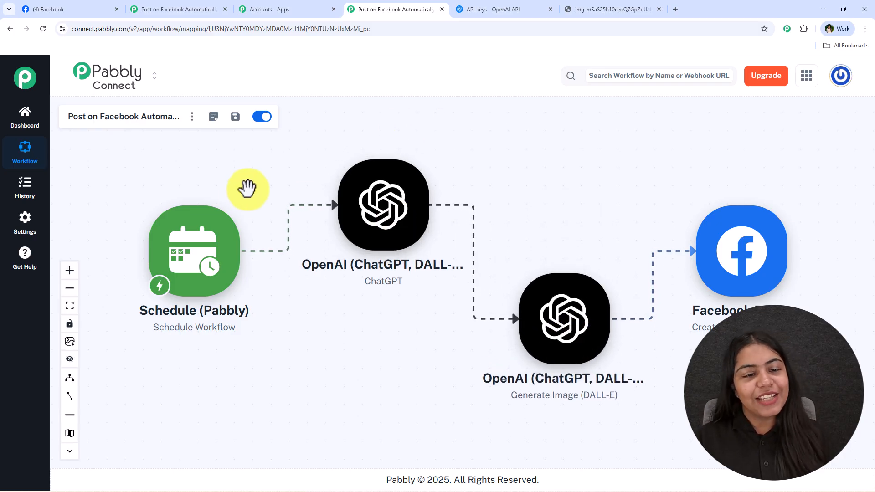
drag(480, 183, 486, 154)
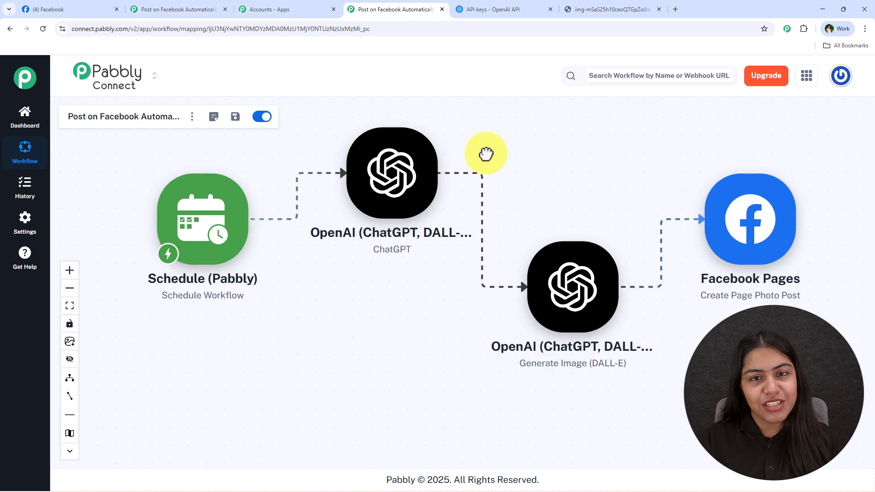